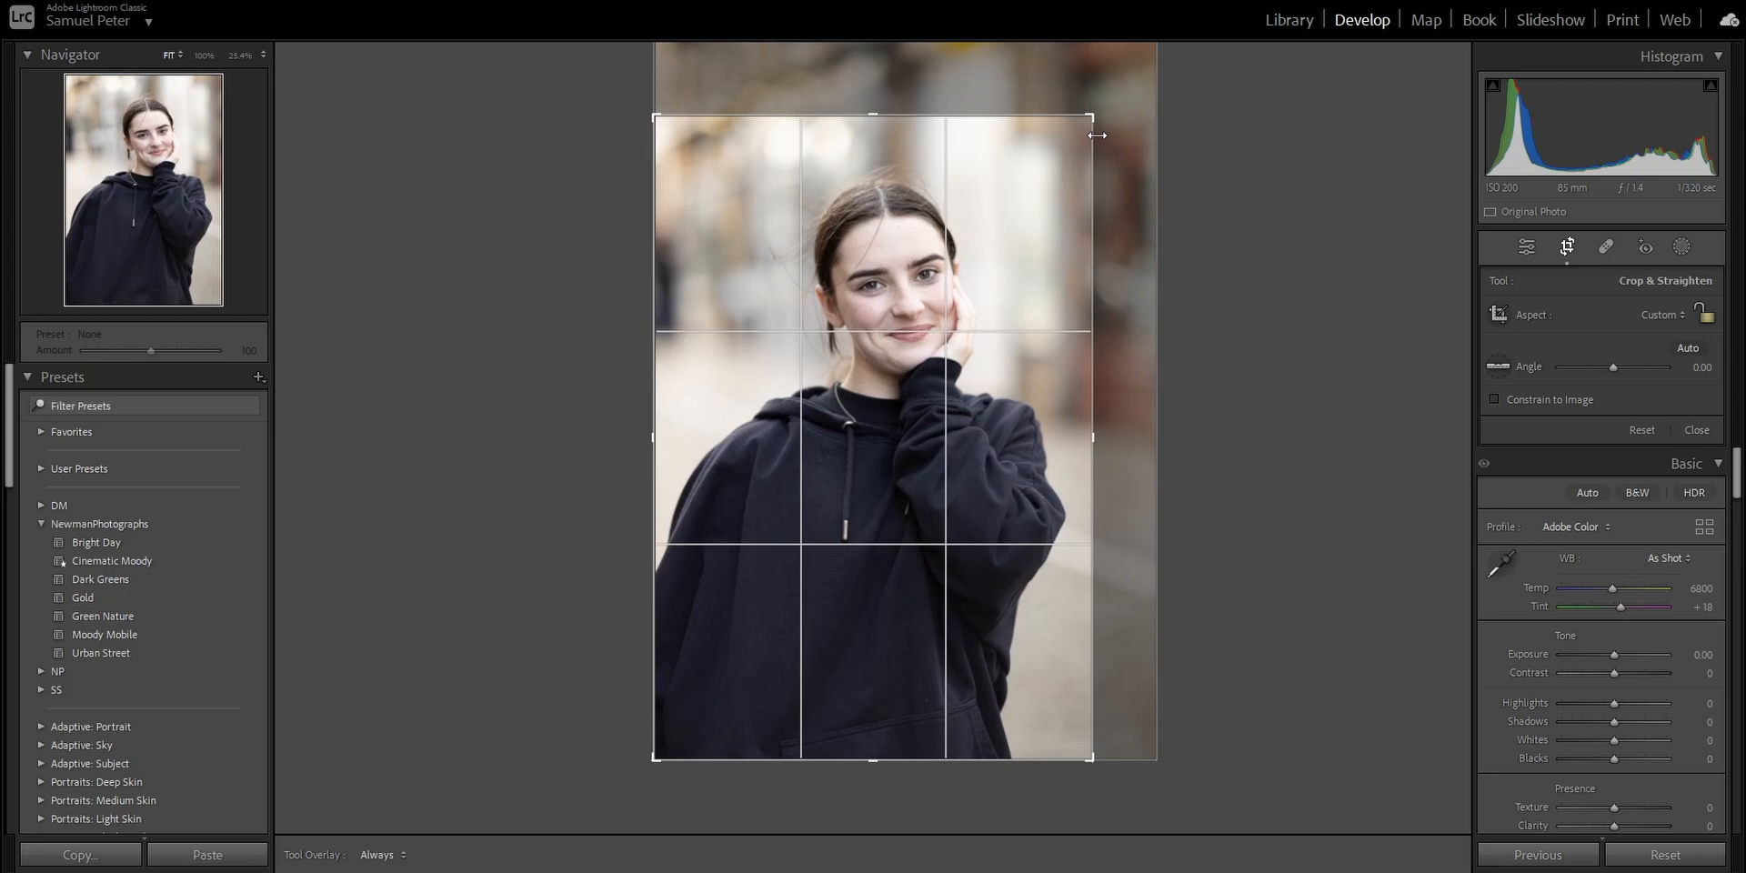
Crop the portrait more tightly around the woman and compare it before and after applying the Moody Preset.
mouse_move(1086, 137)
mouse_down()
mouse_move(1087, 96)
mouse_move(1087, 113)
mouse_up()
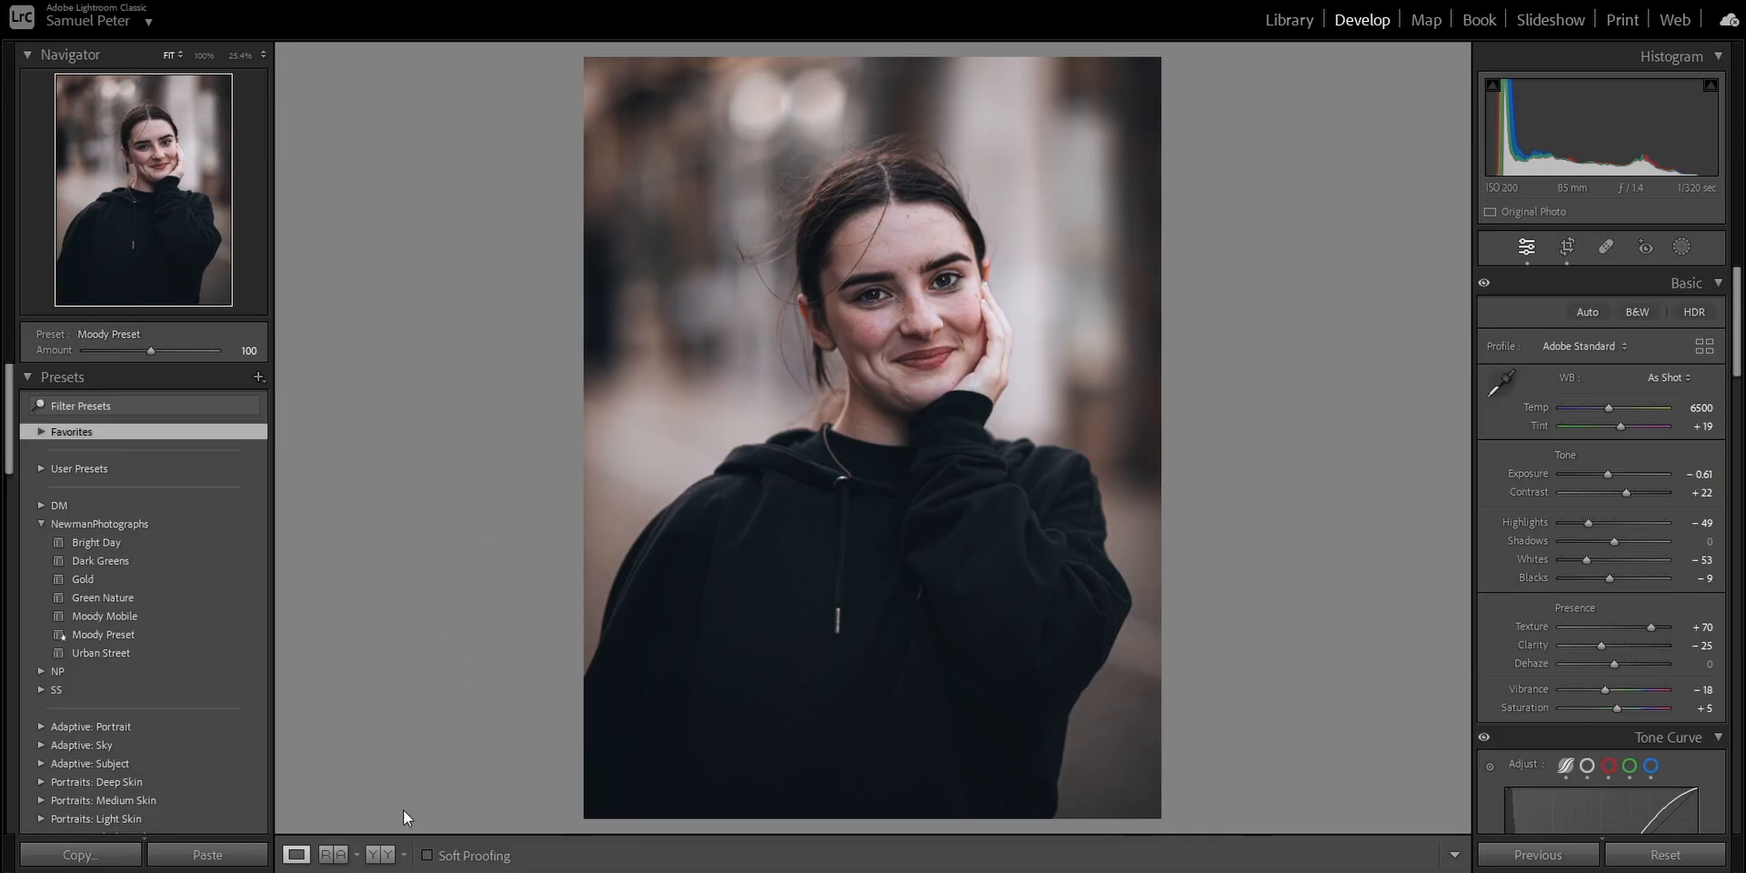
click(380, 855)
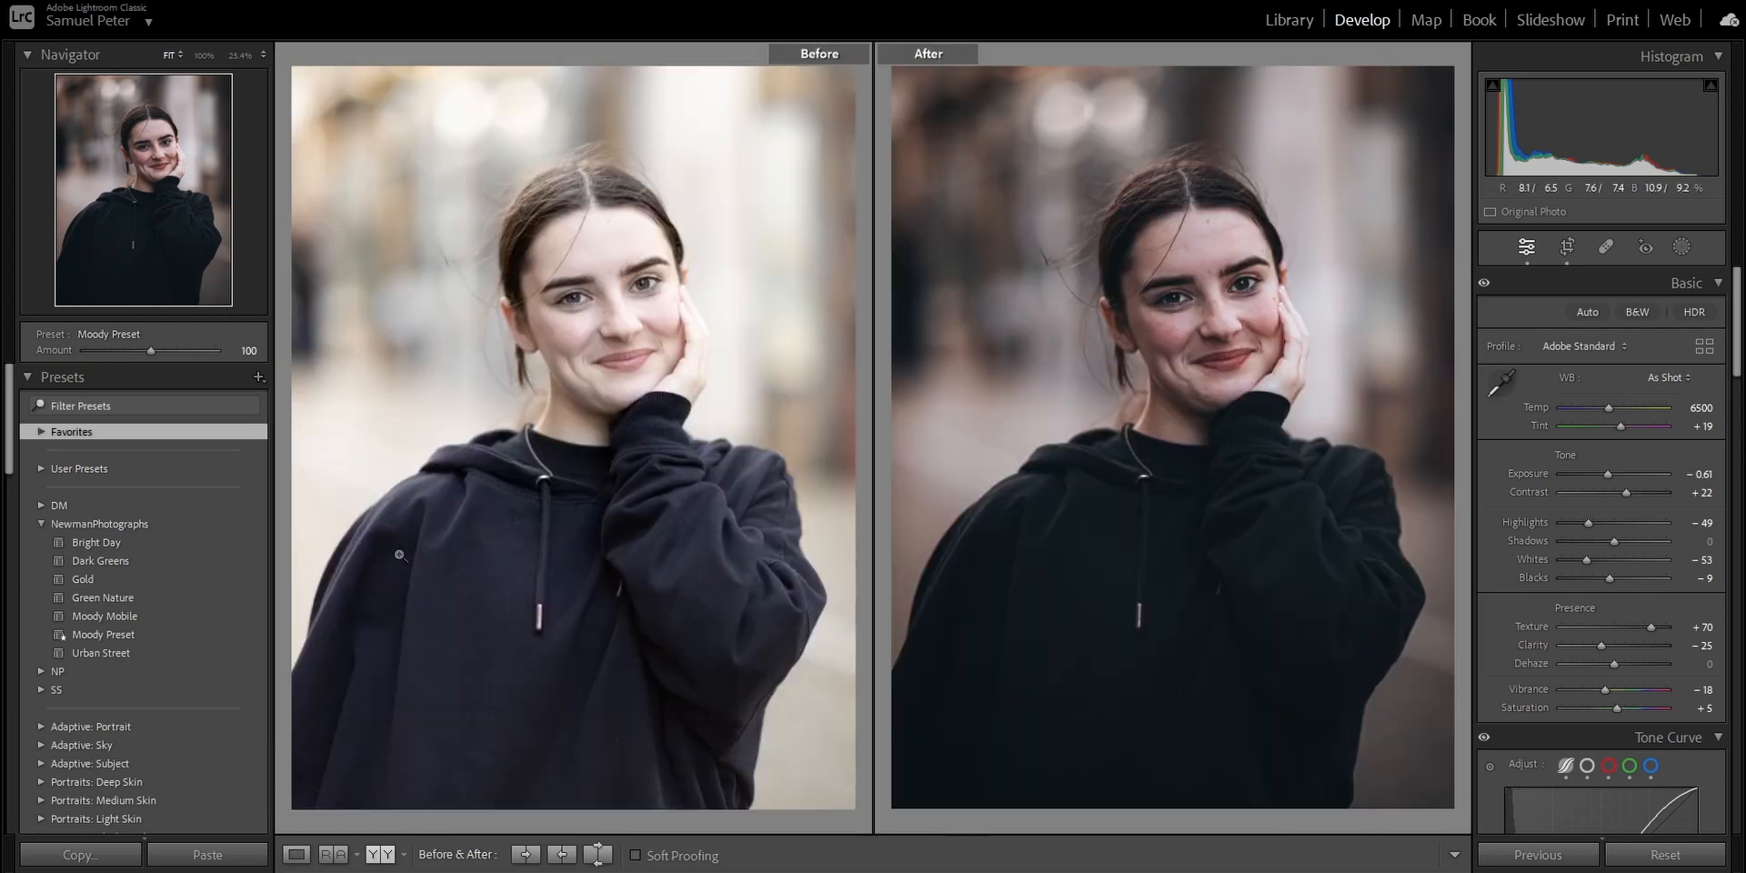
Hide the left-hand panels, warm the photo to Temp 7500 with Tint +10, and raise Shadows to +86.
key(F7)
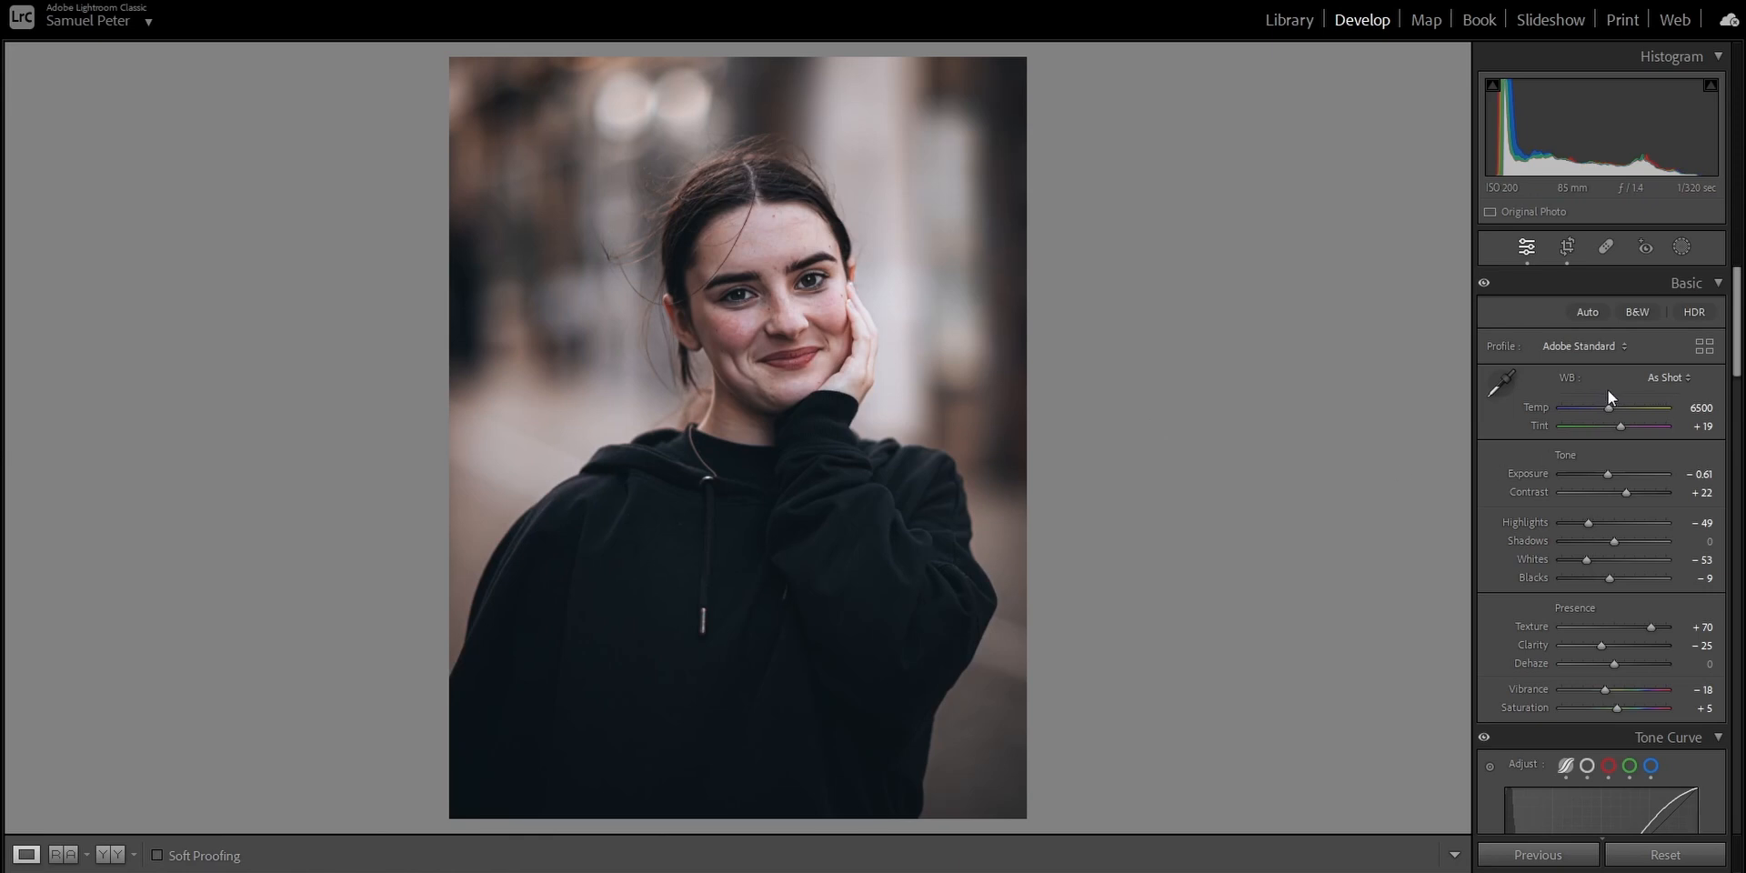
drag(1611, 543, 1652, 553)
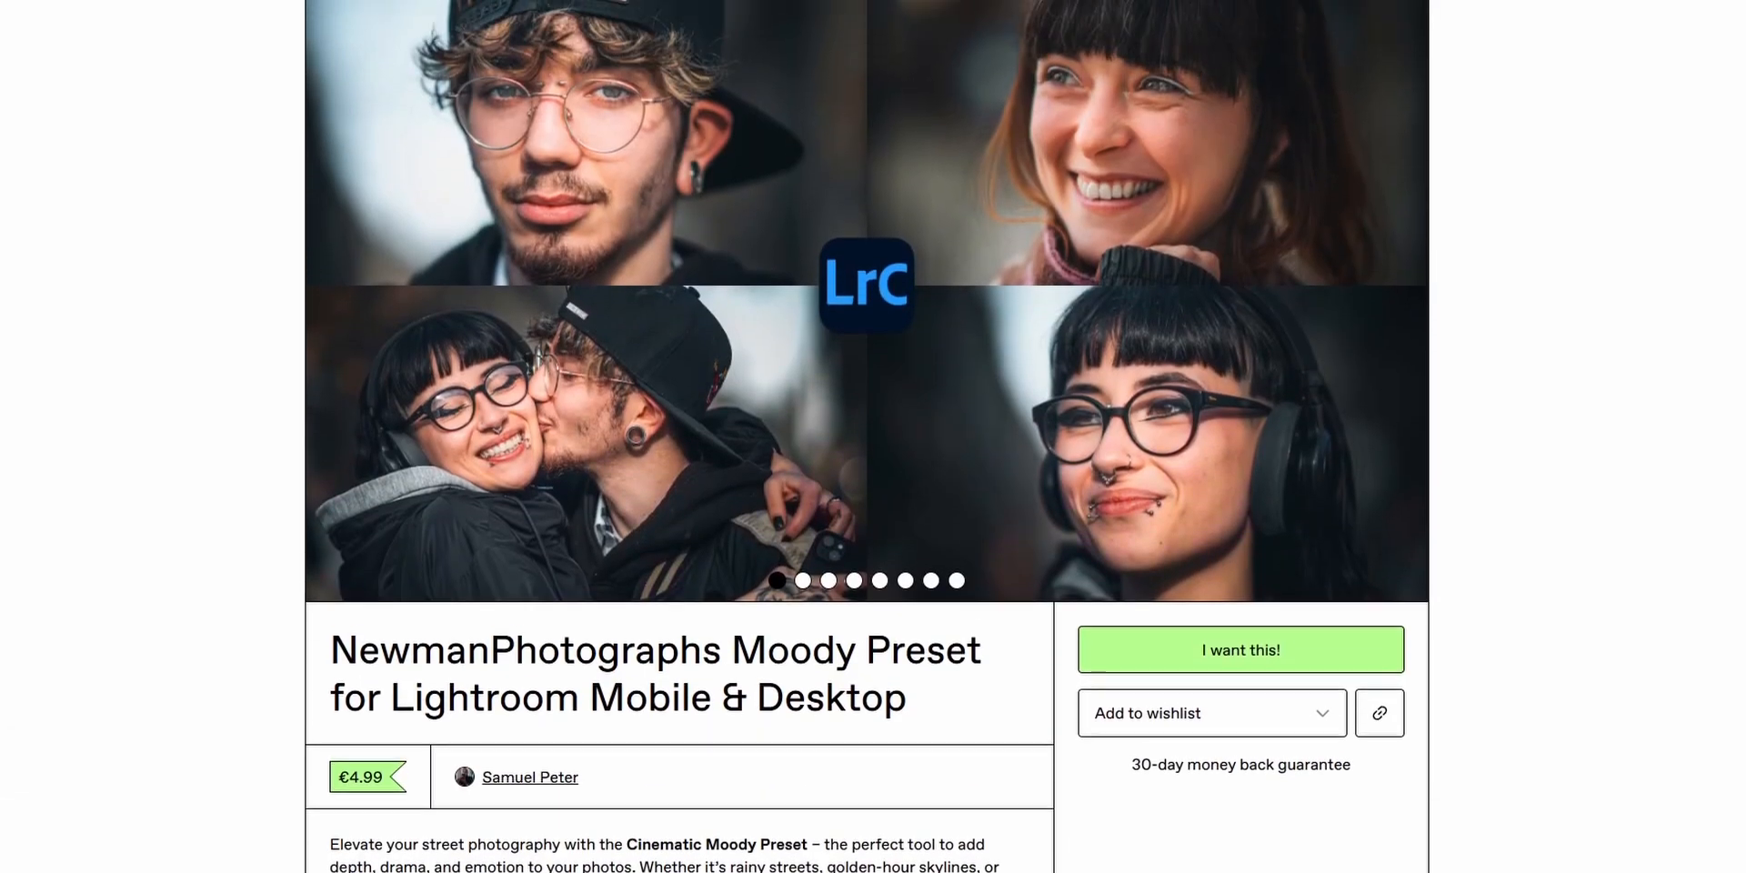
Browse the sample photos on the NewmanPhotographs Moody Preset product page in the web browser.
scroll(867, 437, up, 1)
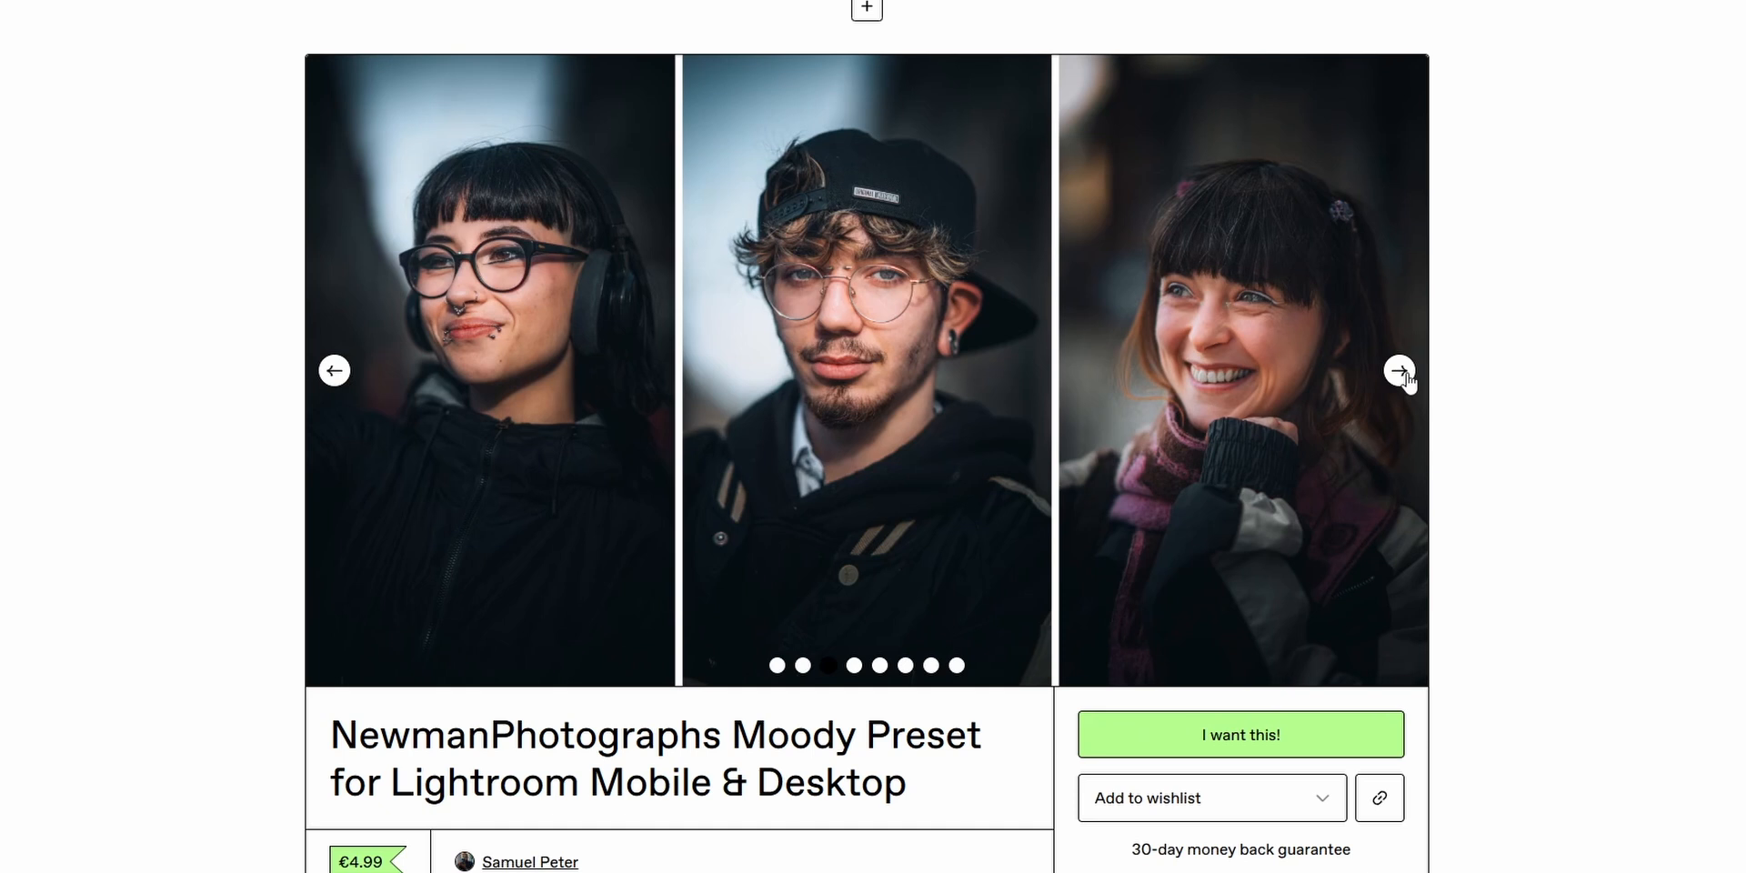
click(1406, 373)
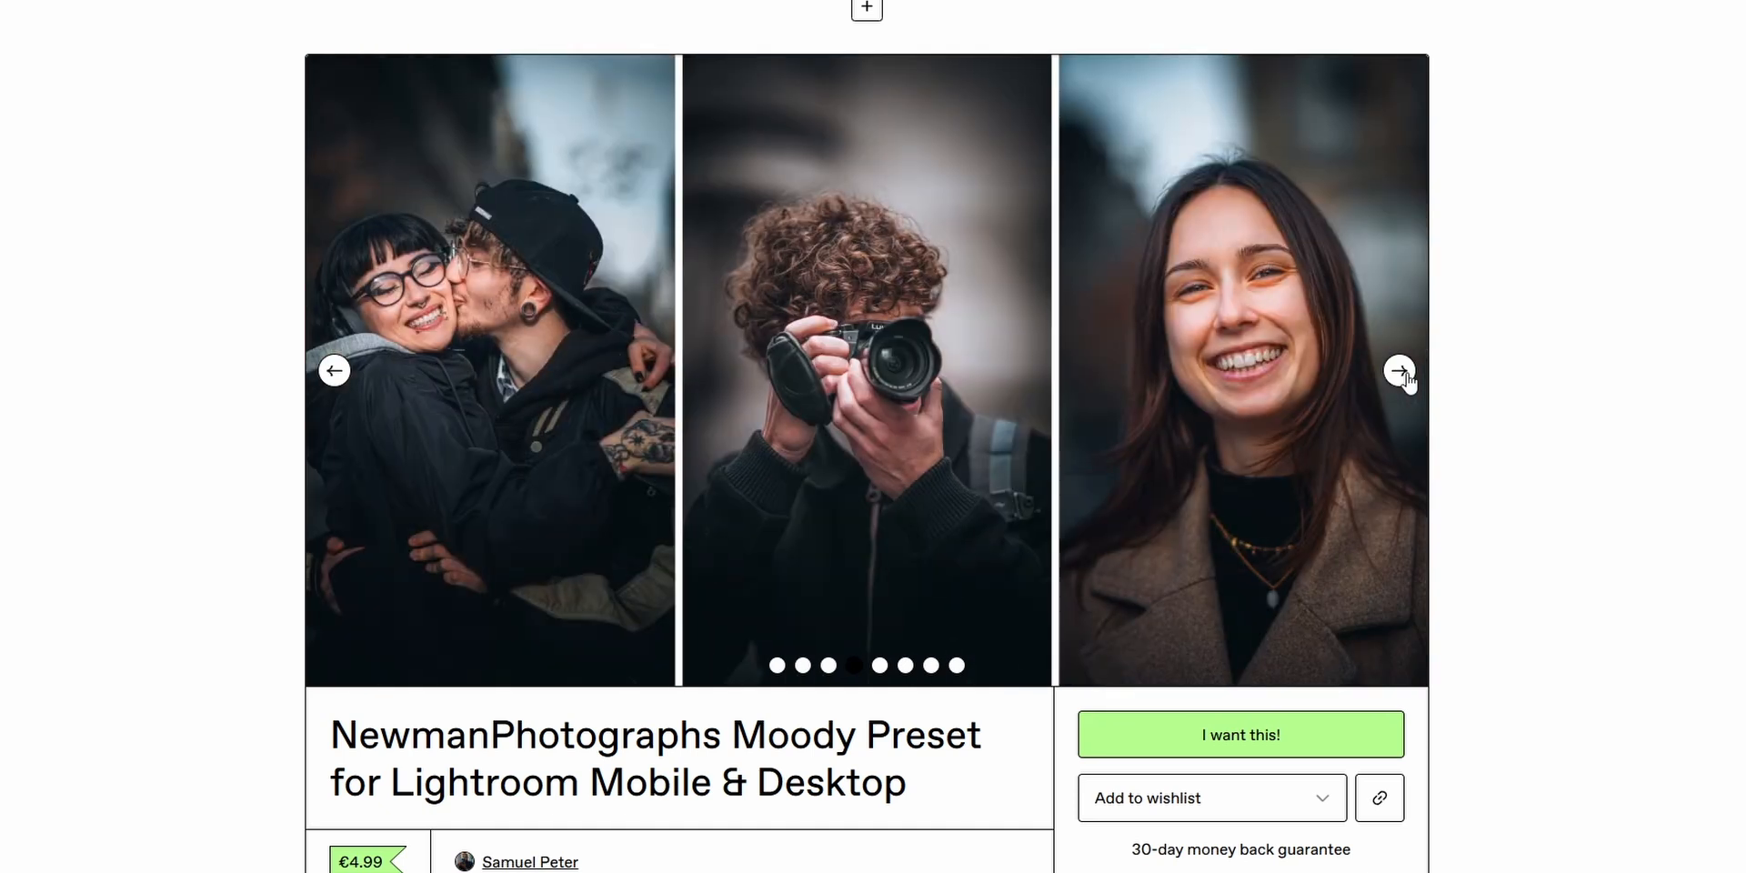
click(1400, 371)
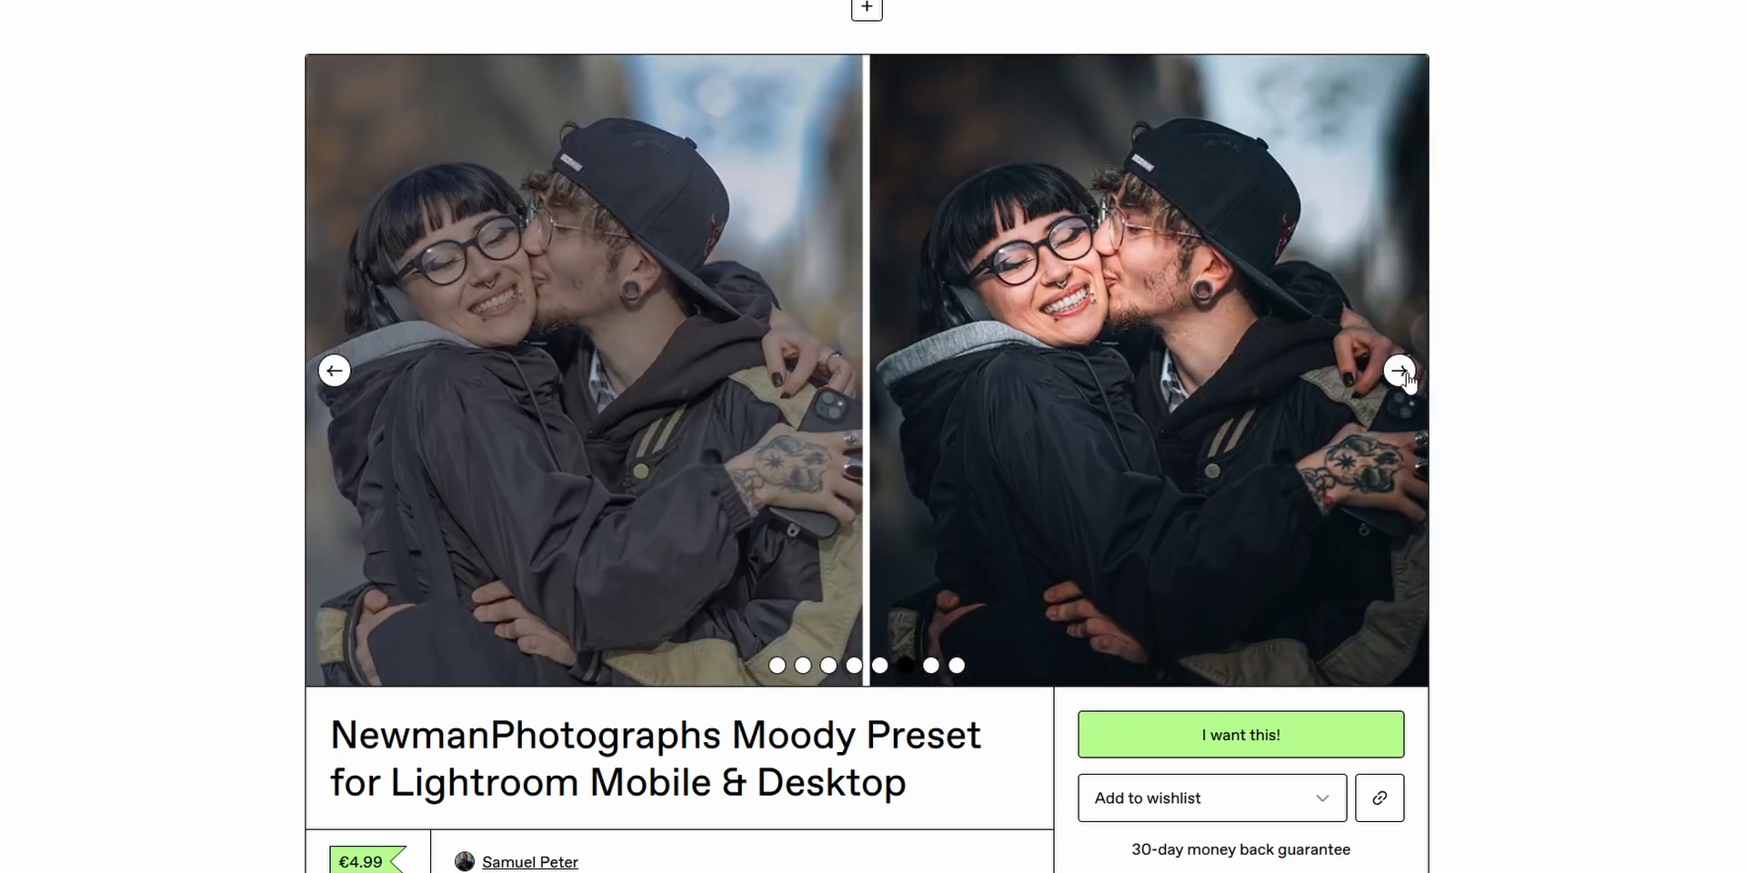
click(1401, 371)
click(1400, 371)
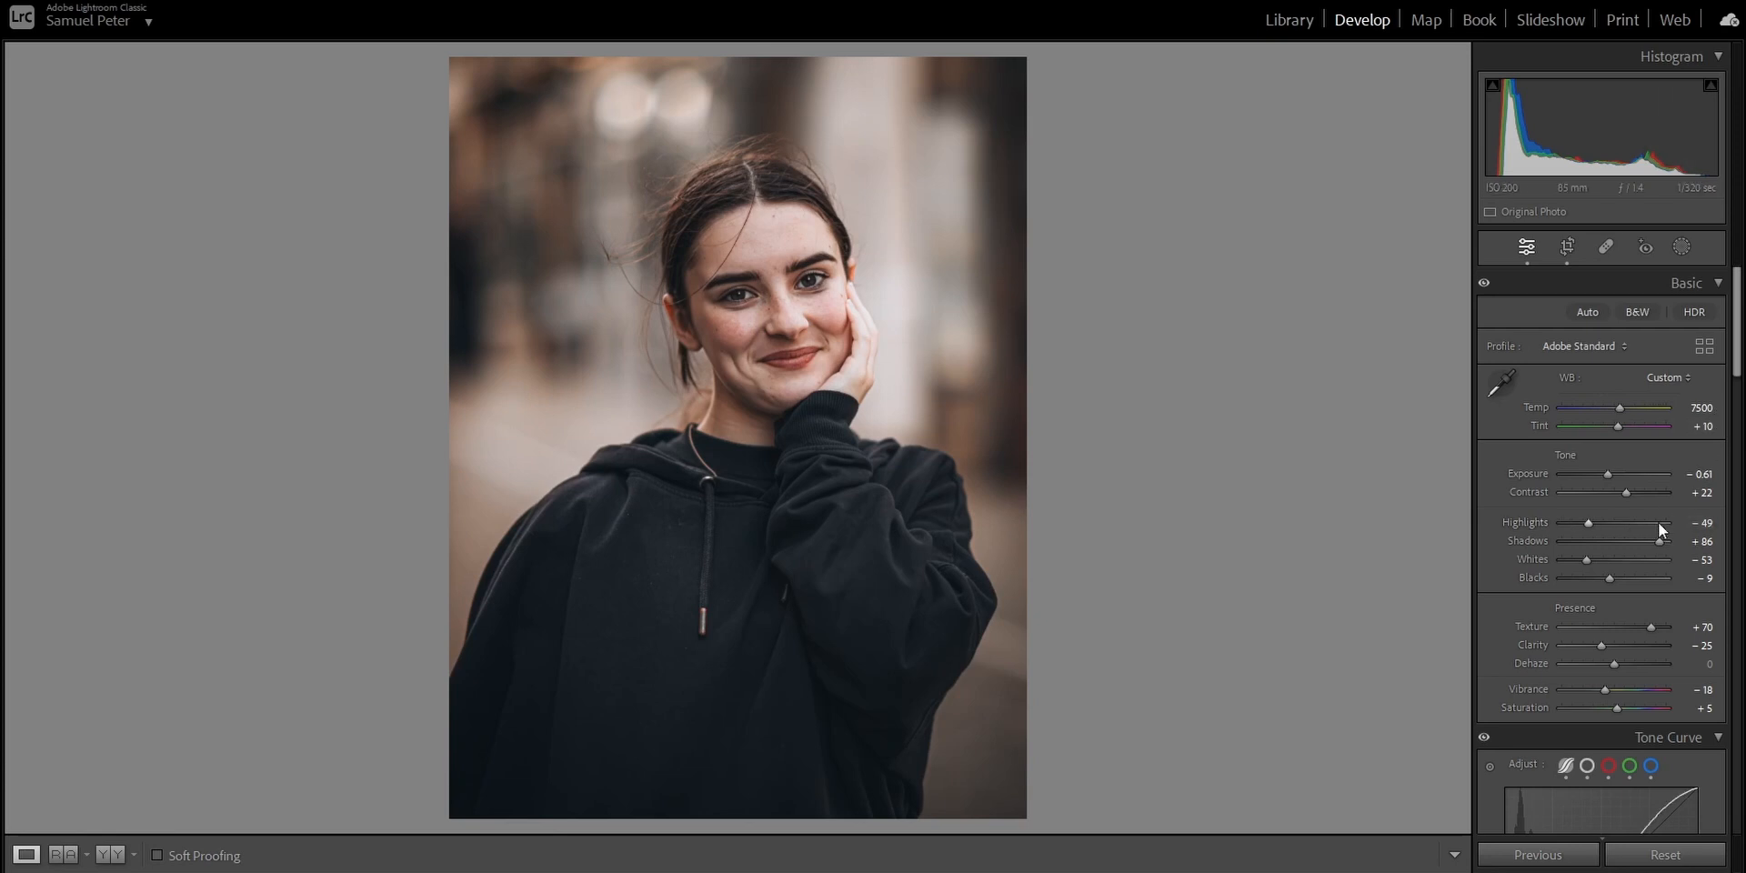
Back in Lightroom Classic, set the portrait's Shadows to +49, Highlights to −68 and Whites to −89.
mouse_move(1659, 542)
mouse_down()
mouse_move(1558, 562)
mouse_move(1577, 534)
mouse_move(1640, 539)
mouse_up()
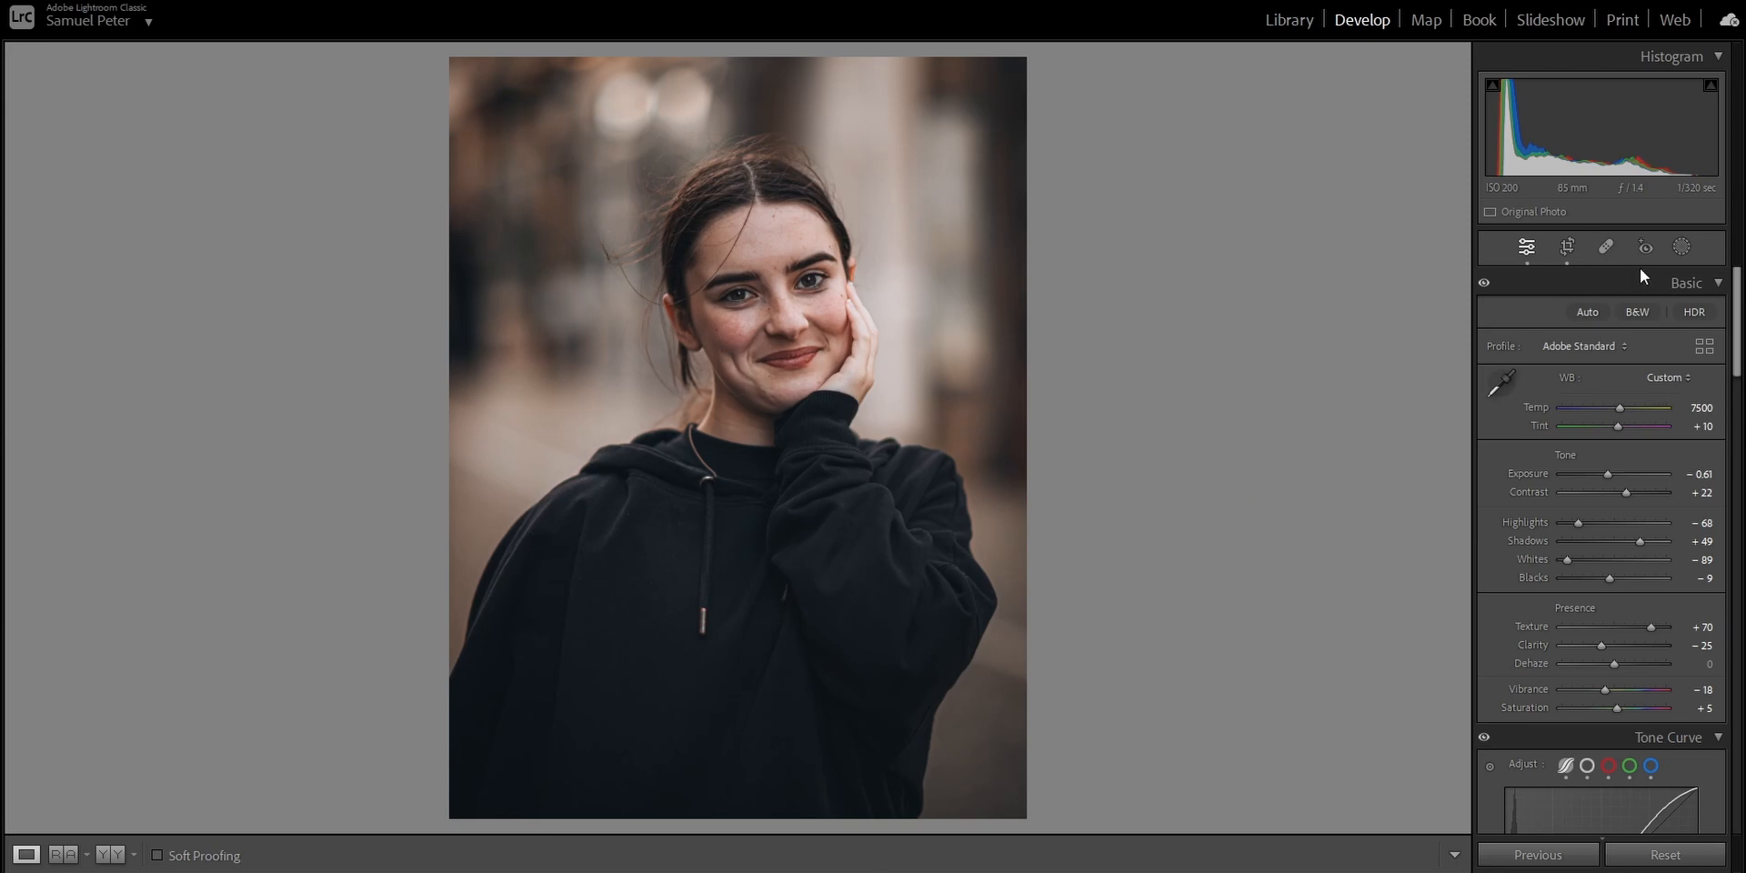
Create a background mask and darken it with Exposure −0.83 and Saturation −24.
click(1688, 249)
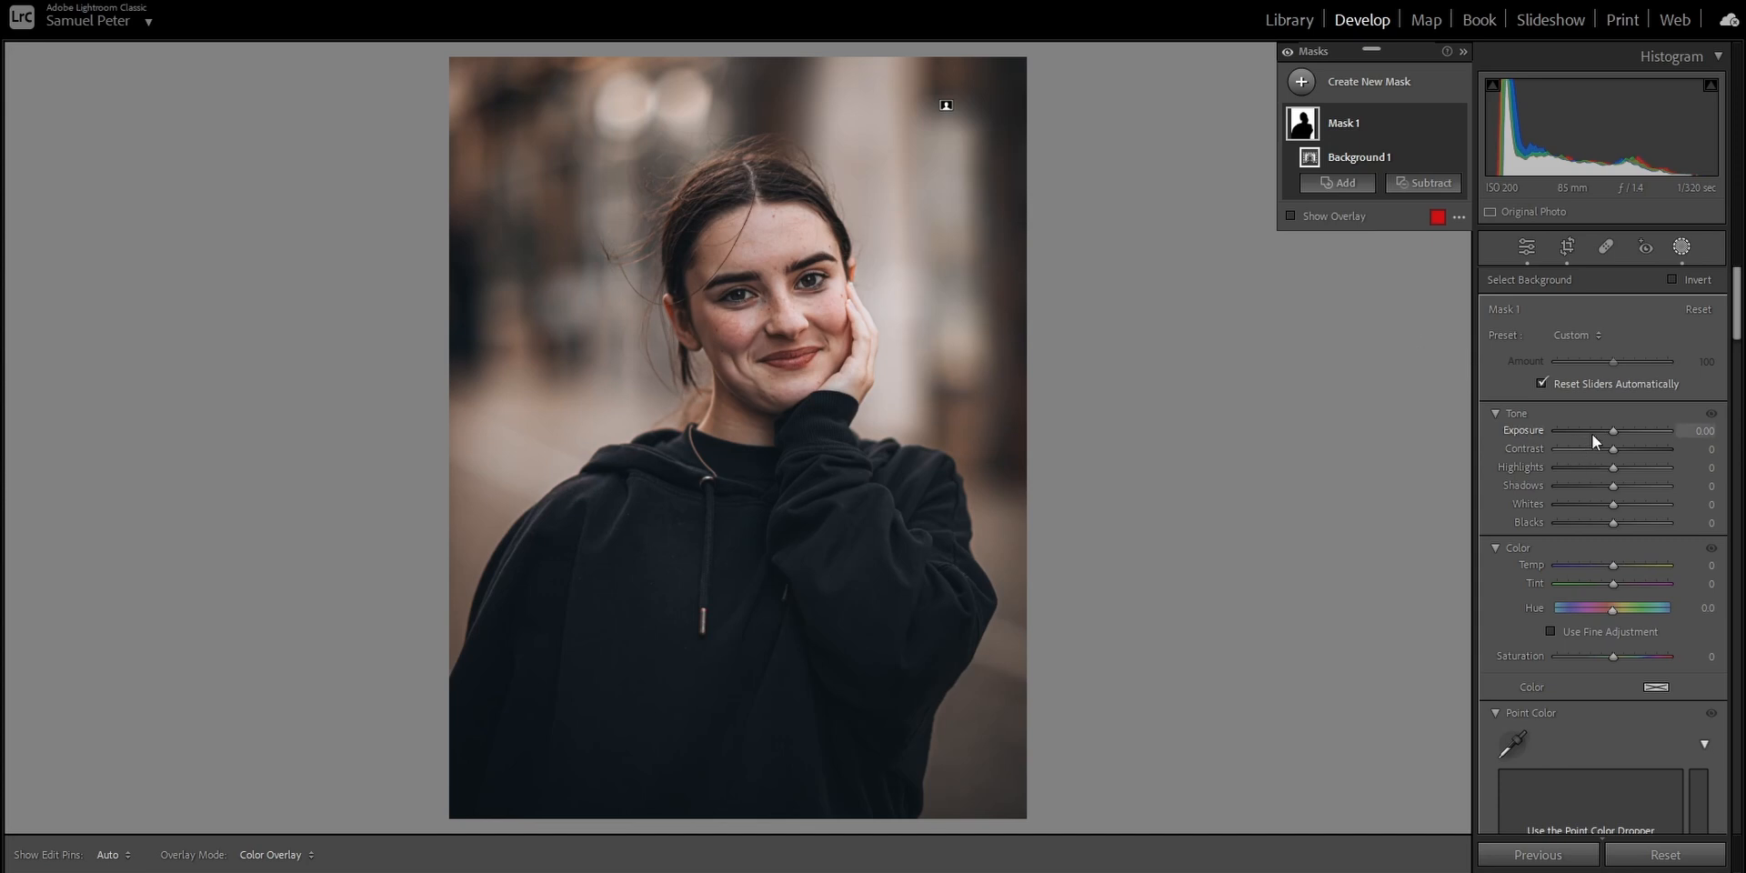
drag(1610, 433, 1601, 441)
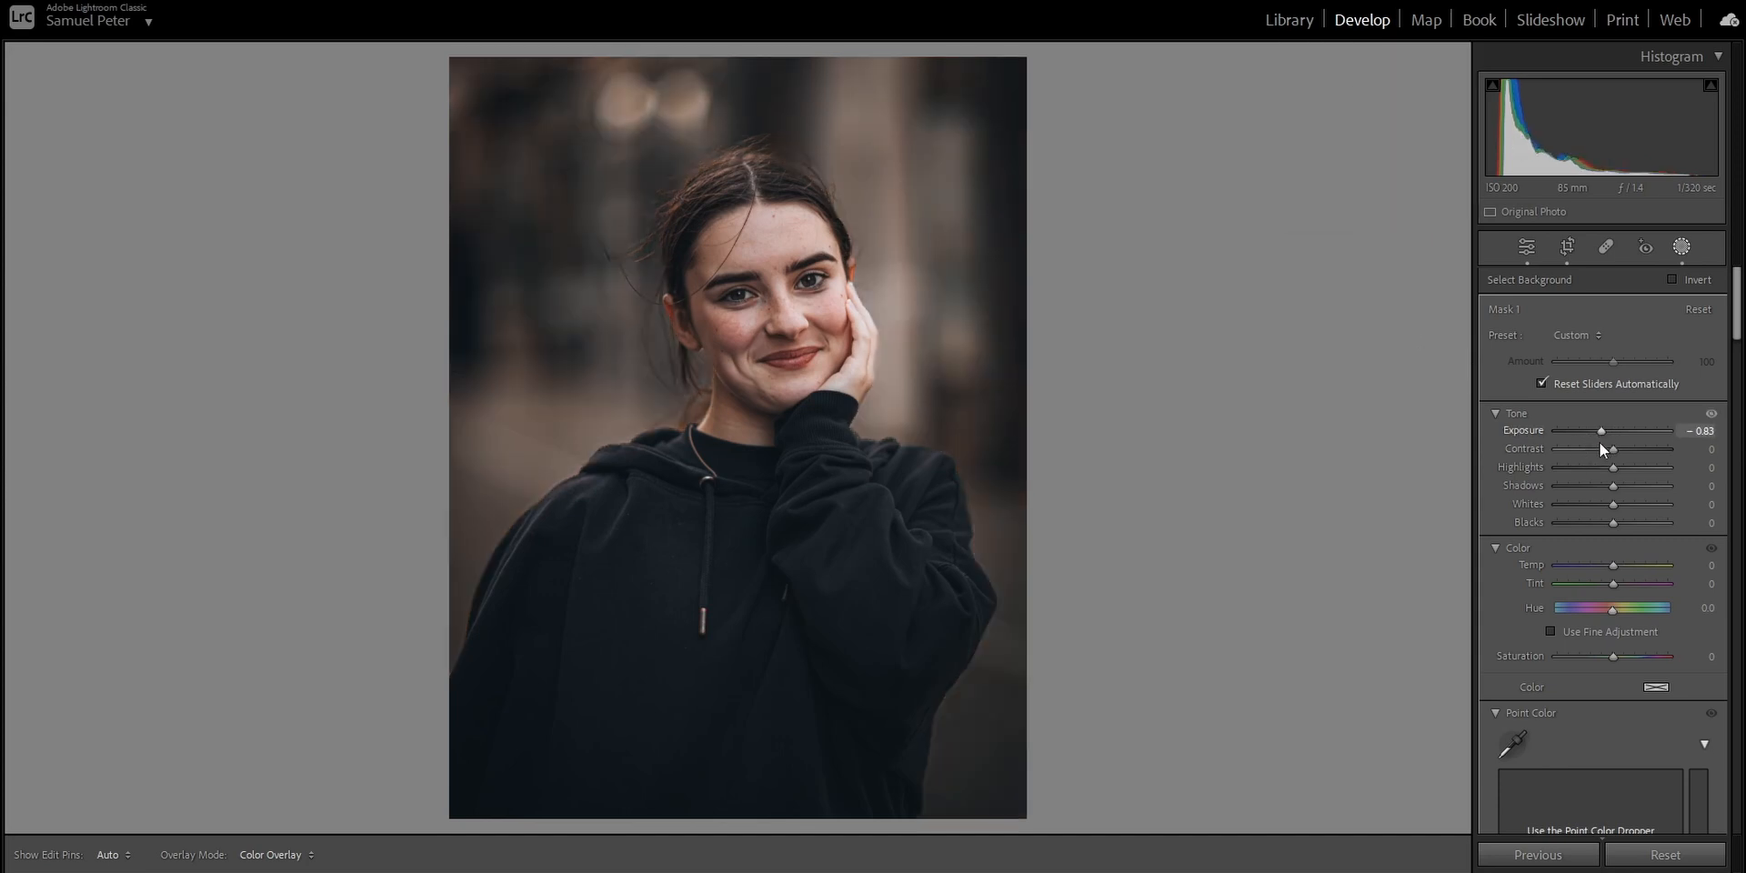
drag(1600, 657, 1597, 659)
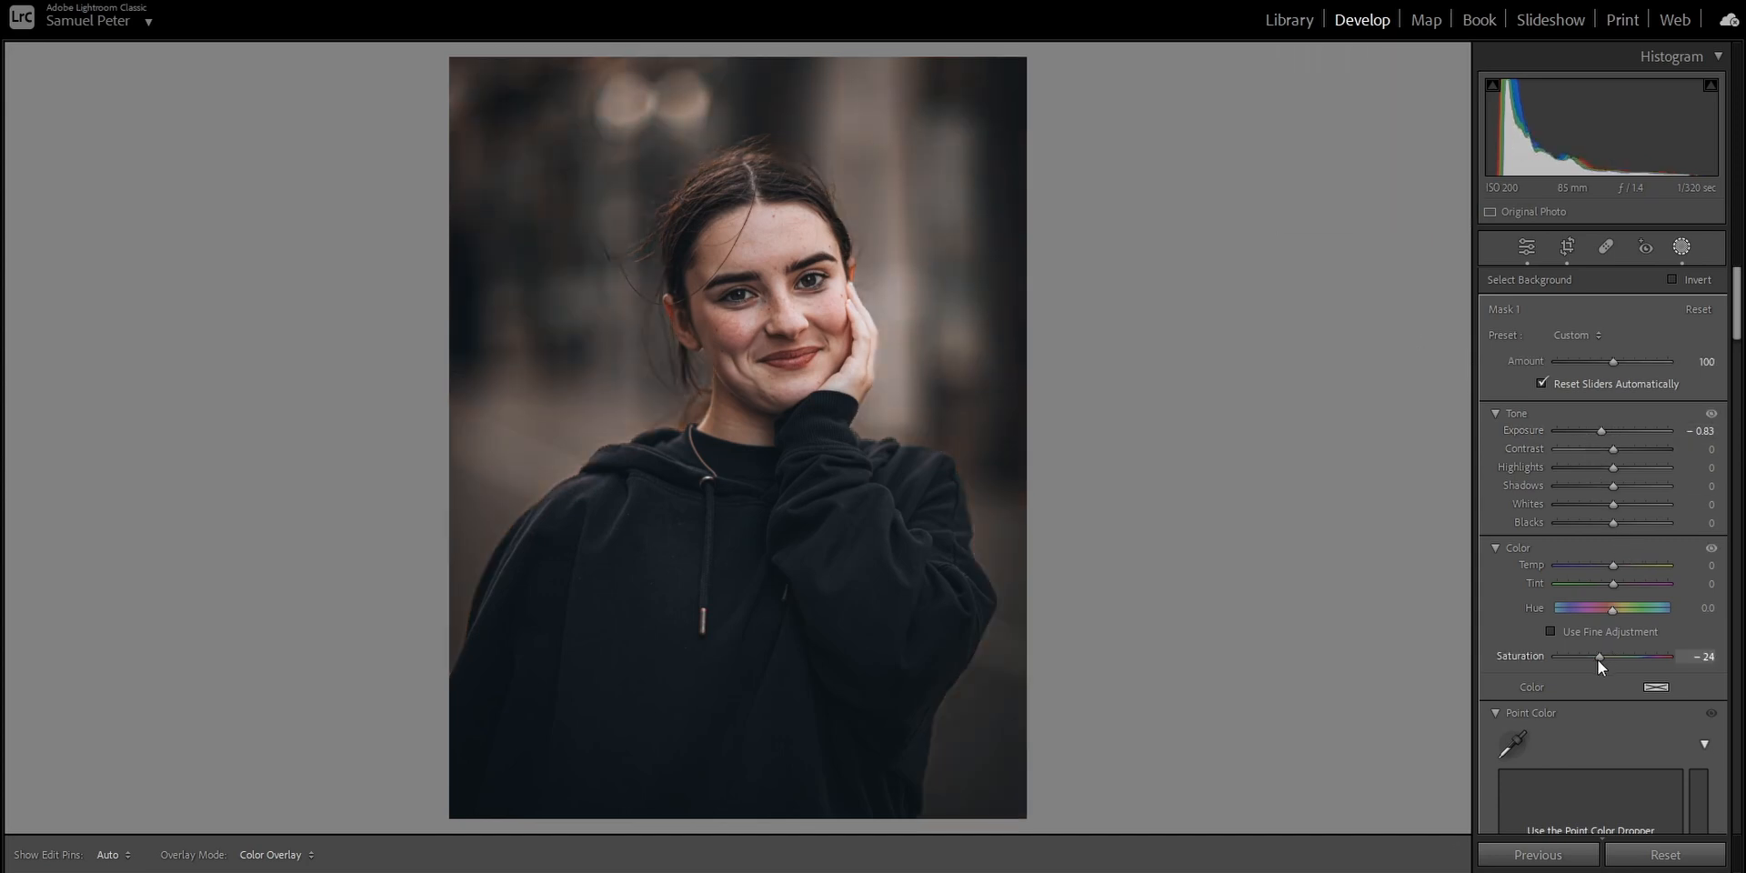
click(1405, 83)
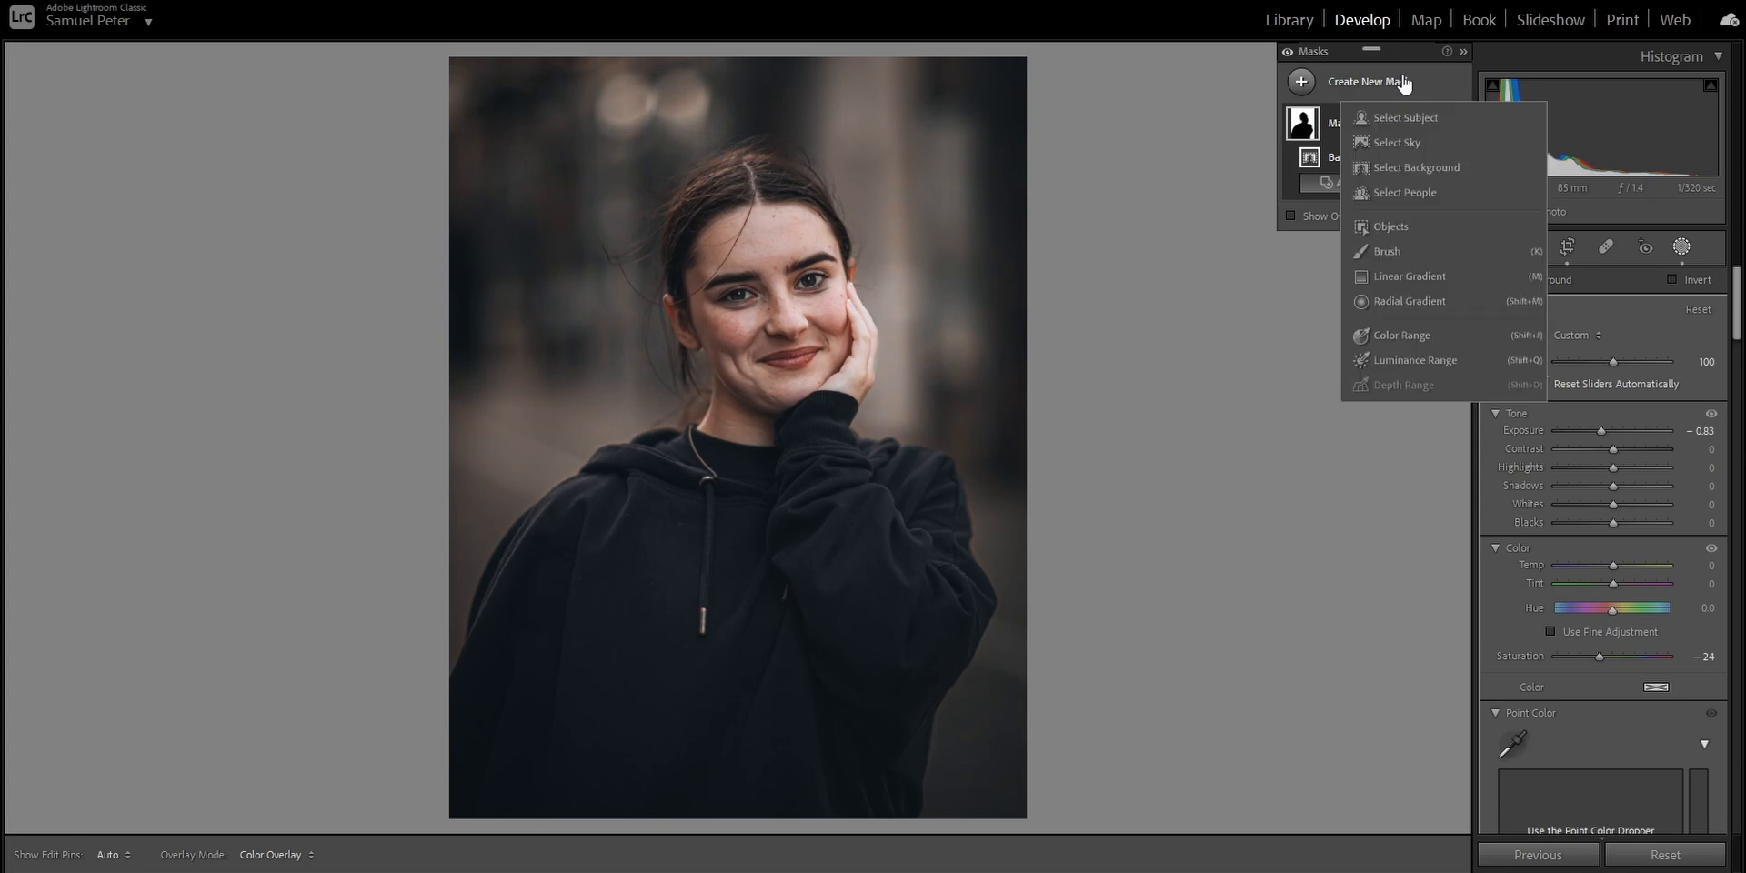
click(1408, 167)
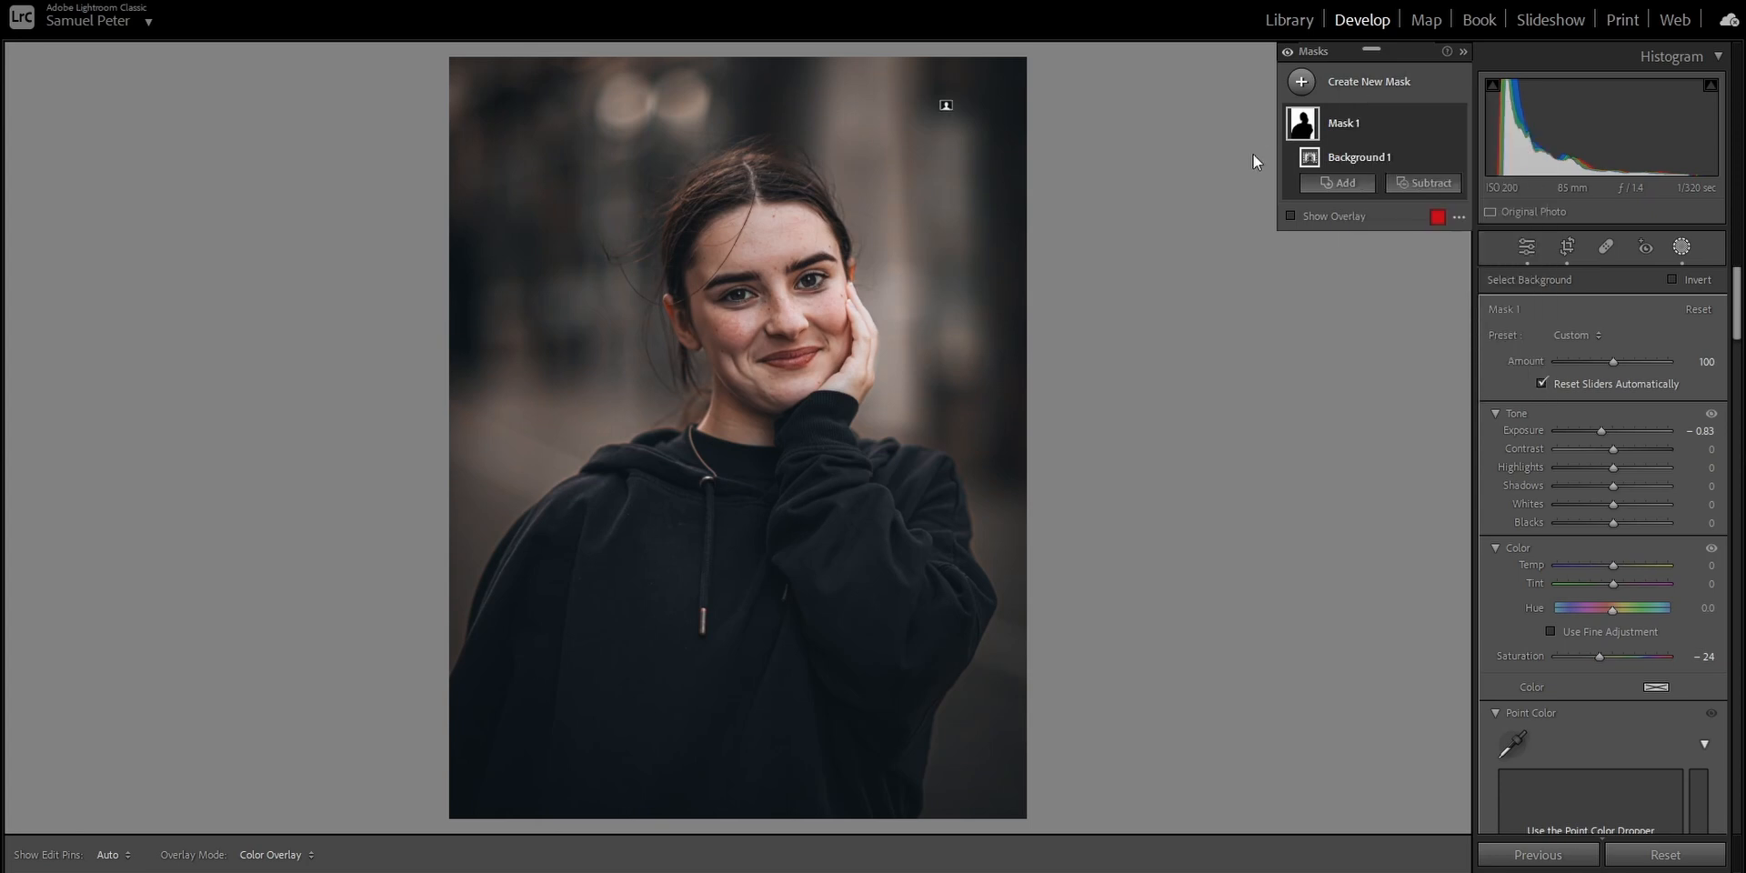
click(1526, 247)
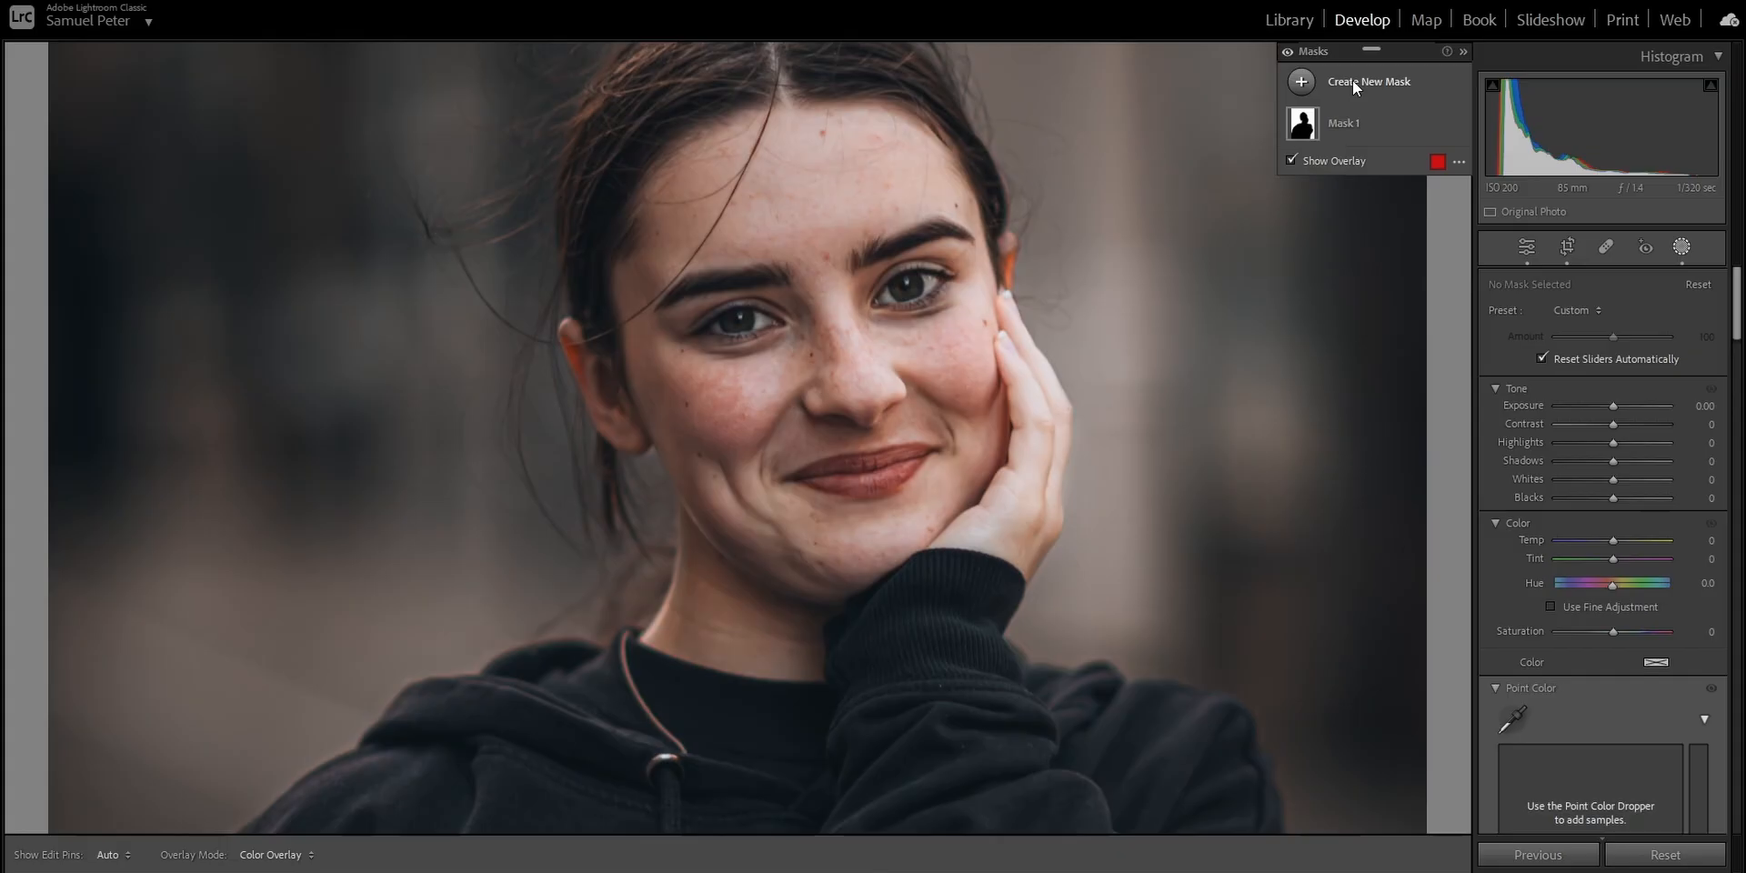
Create people masks for the woman's facial skin and body skin, and for her eye sclera, iris and pupil.
click(1351, 80)
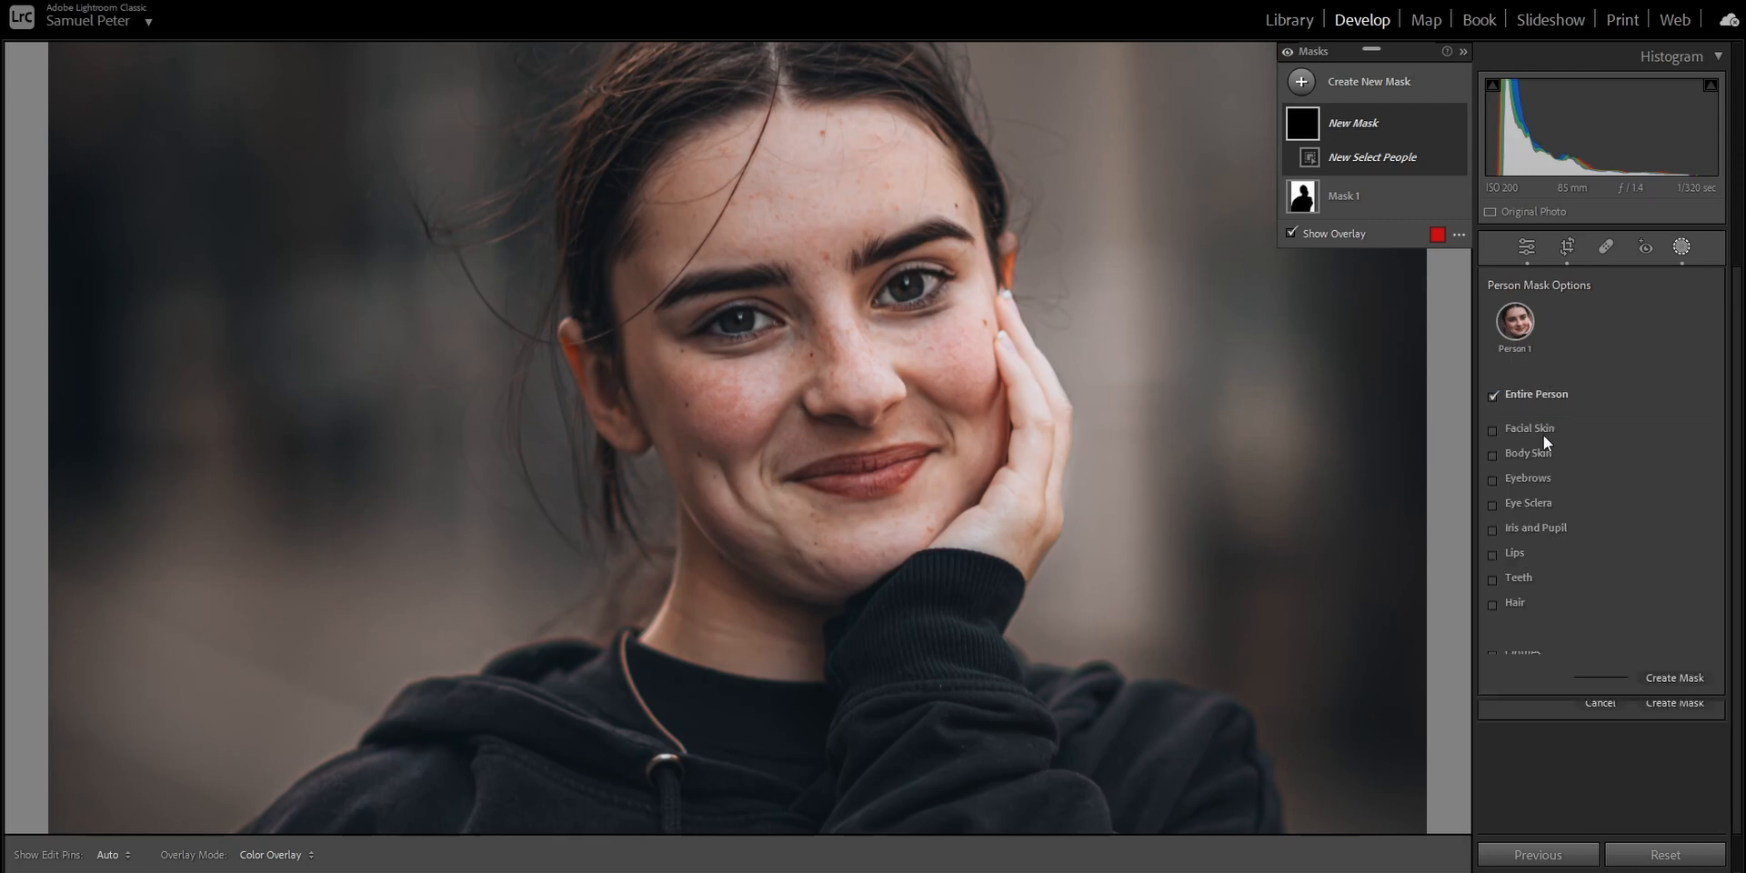
click(1541, 451)
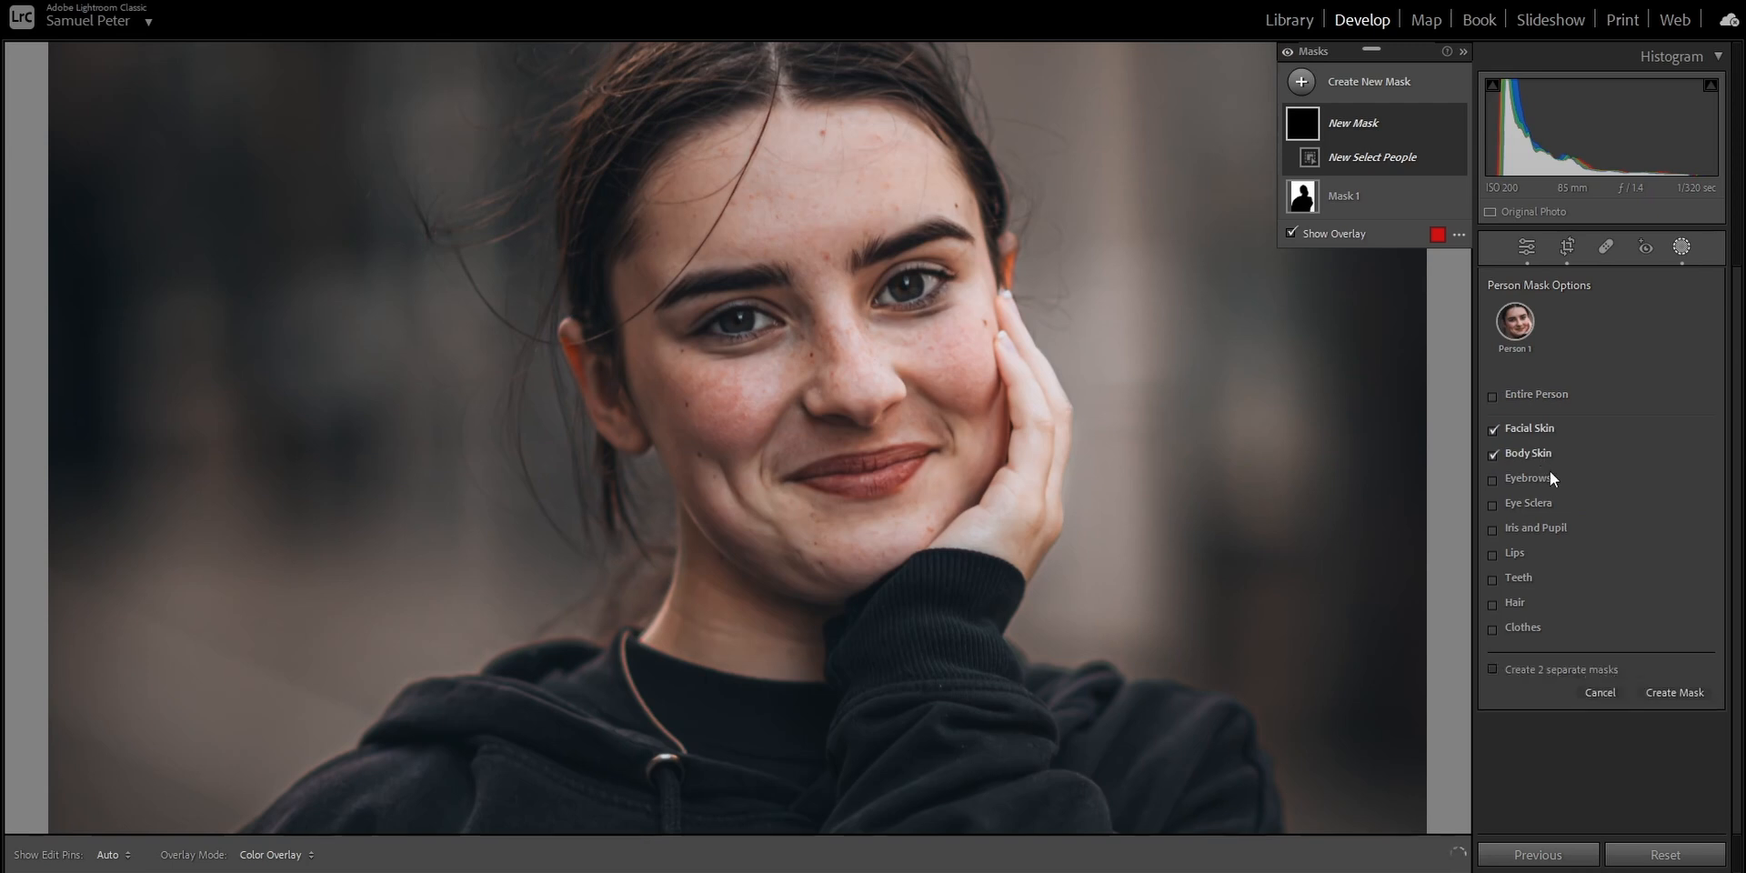
click(1541, 529)
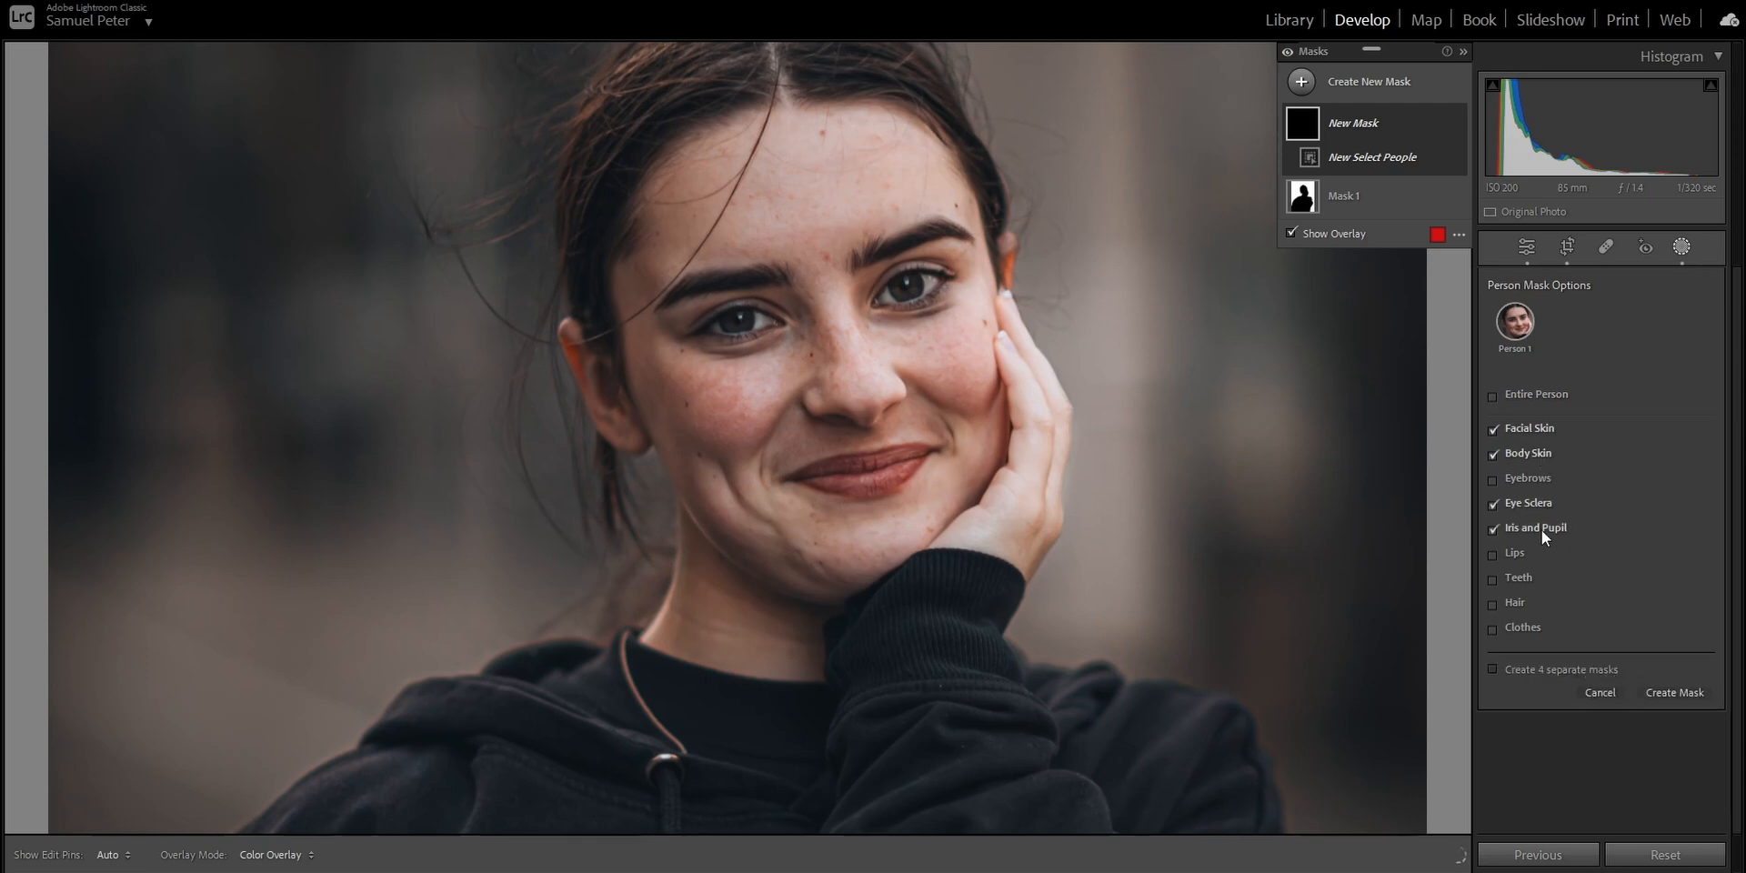
click(1677, 691)
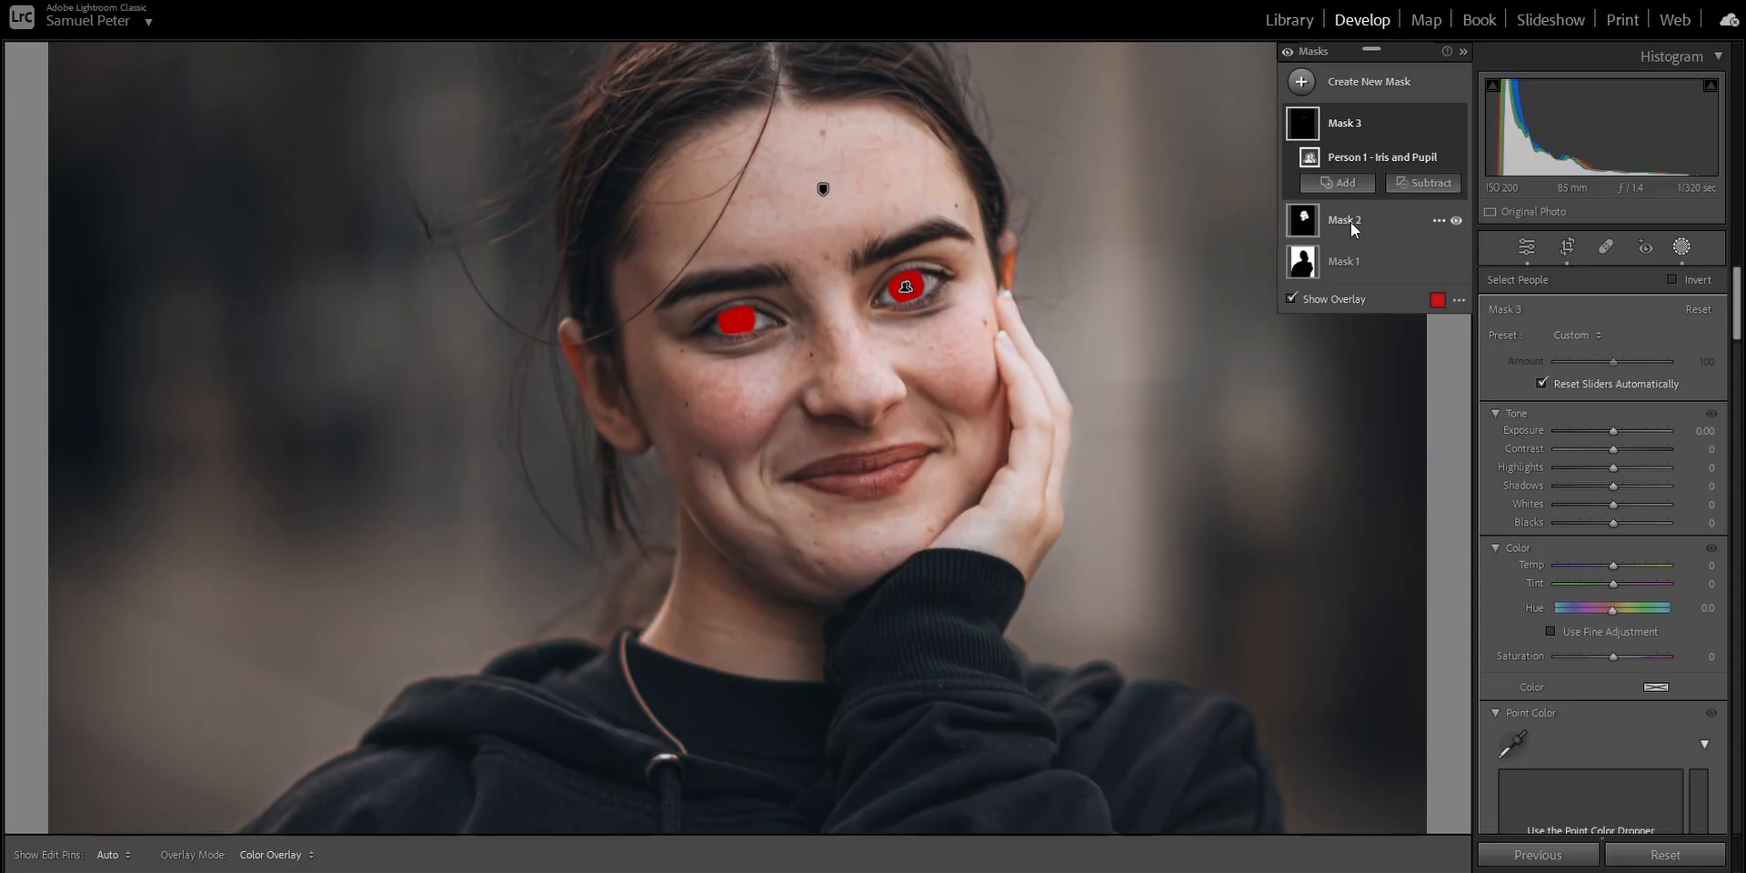
Keep only body and facial skin in the skin mask and soften it with Texture −79.
click(1353, 224)
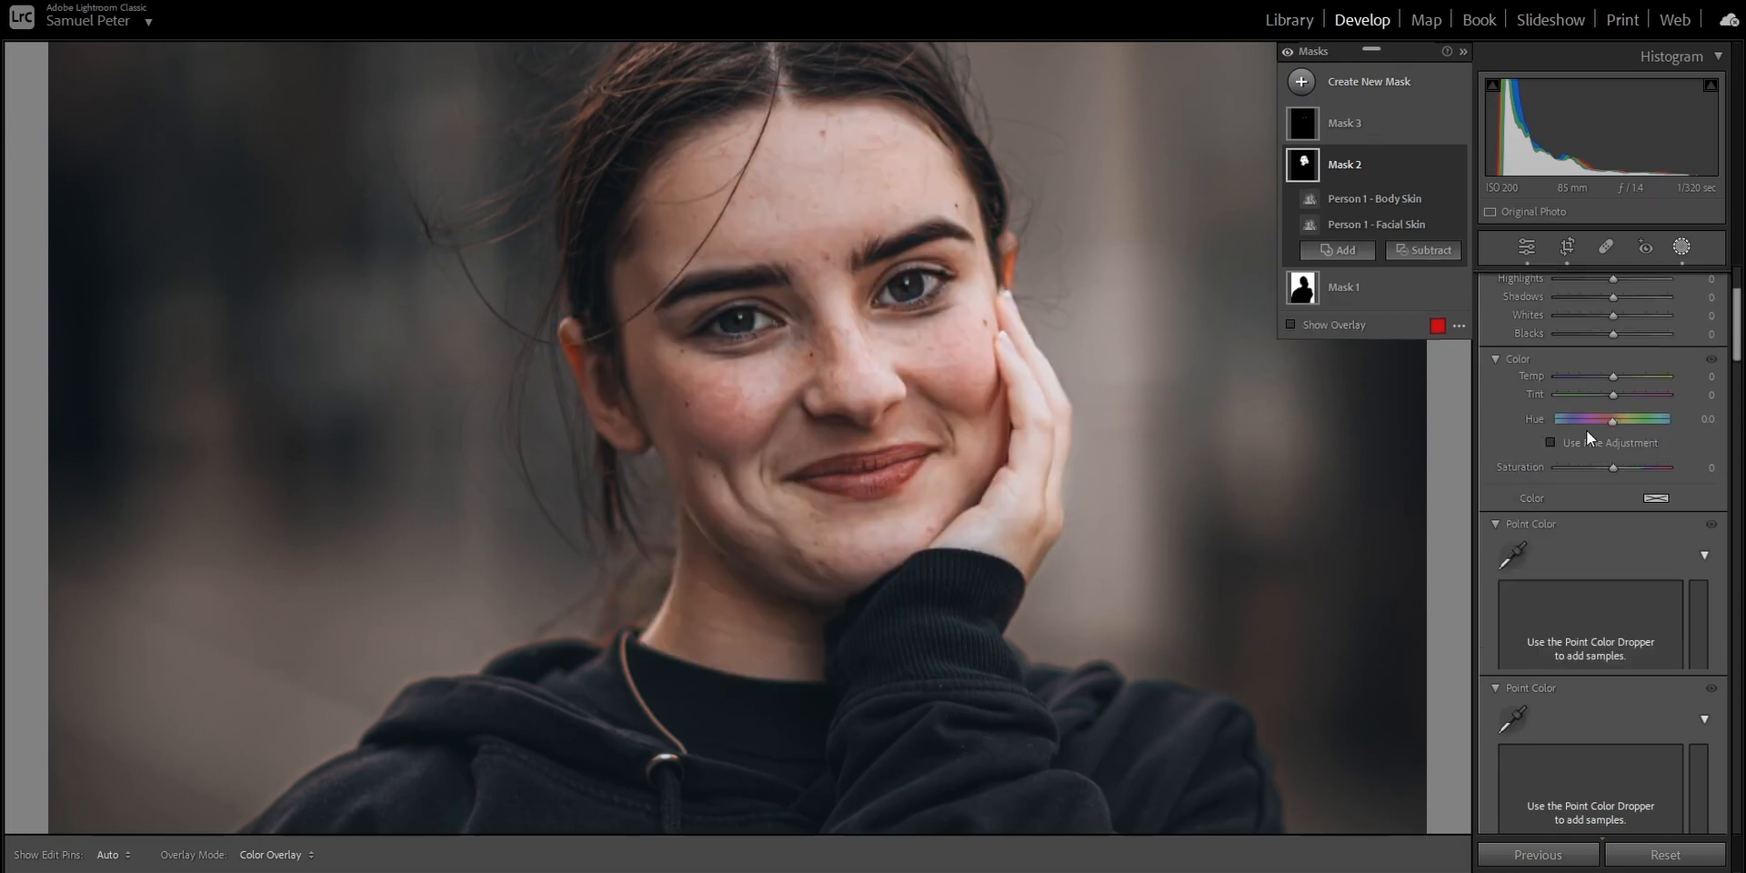
scroll(1586, 429, down, 10)
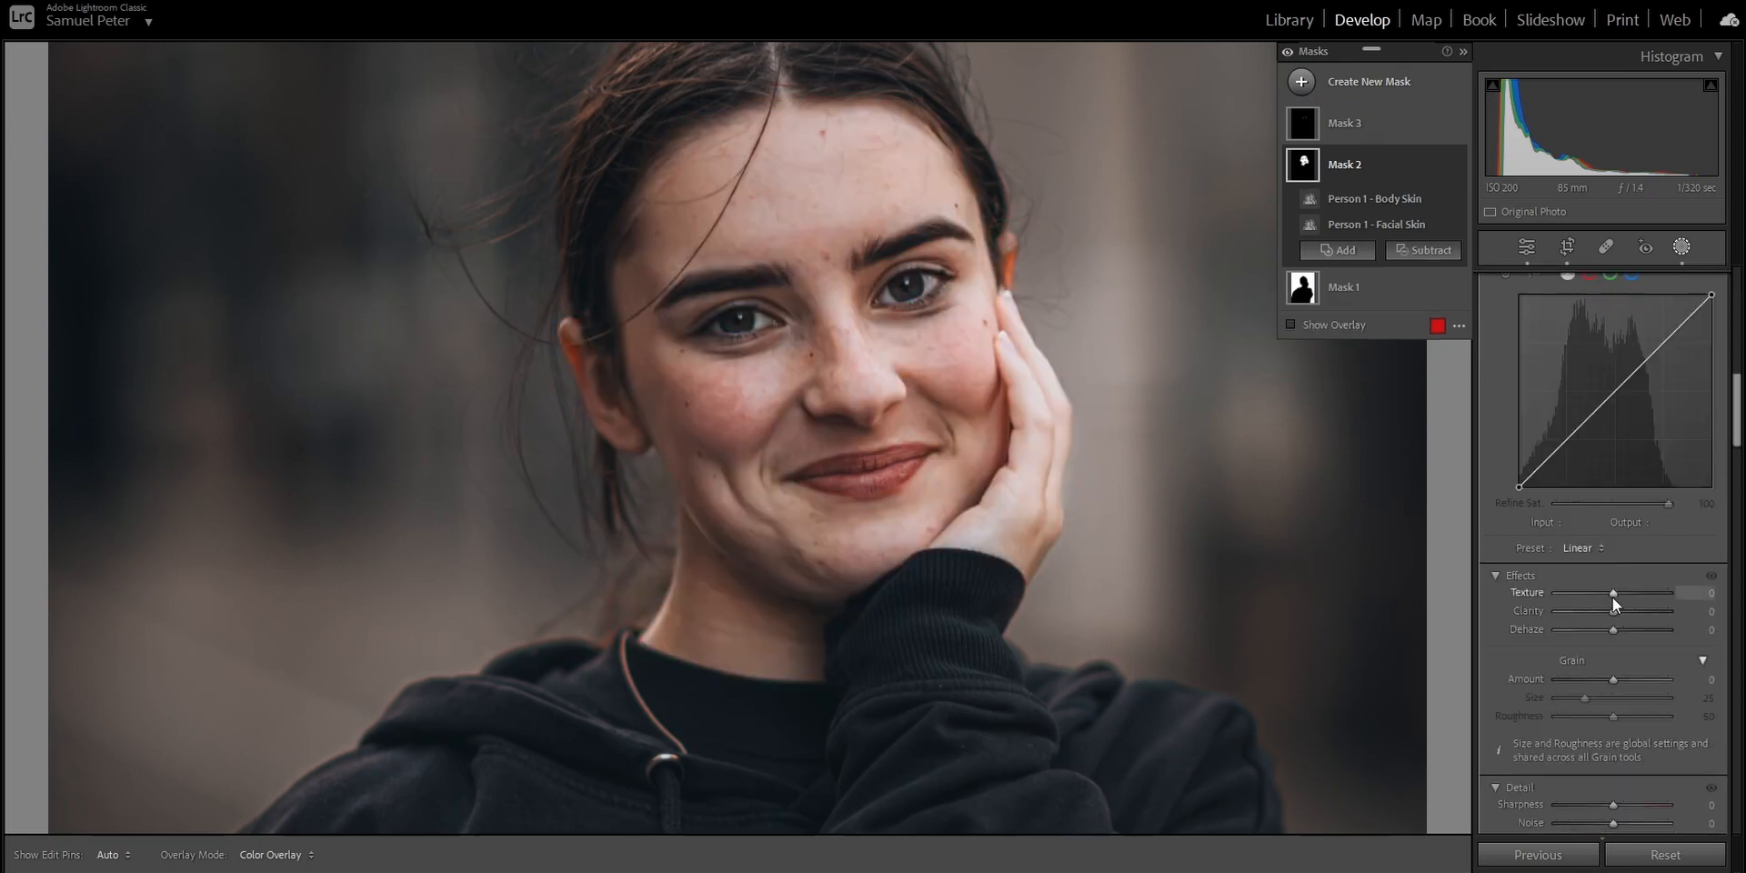
drag(1612, 596, 1569, 598)
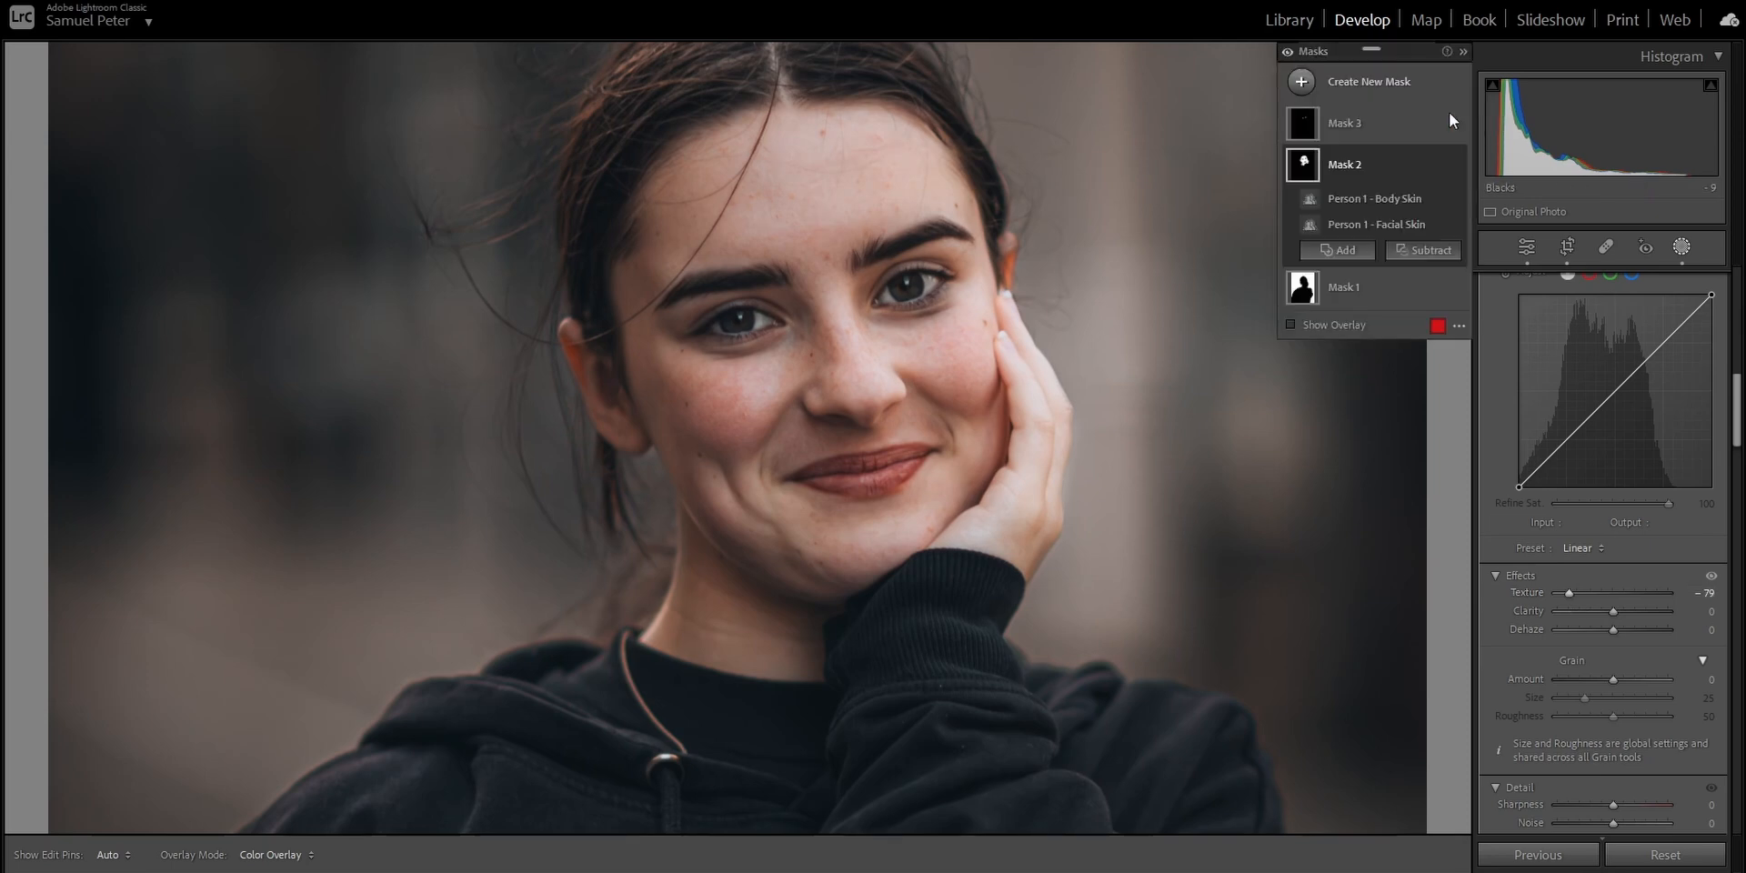
Check the eye mask's overlay and brighten the eyes with Shadows 100, Whites 11 and Texture 85.
click(1377, 116)
key(o)
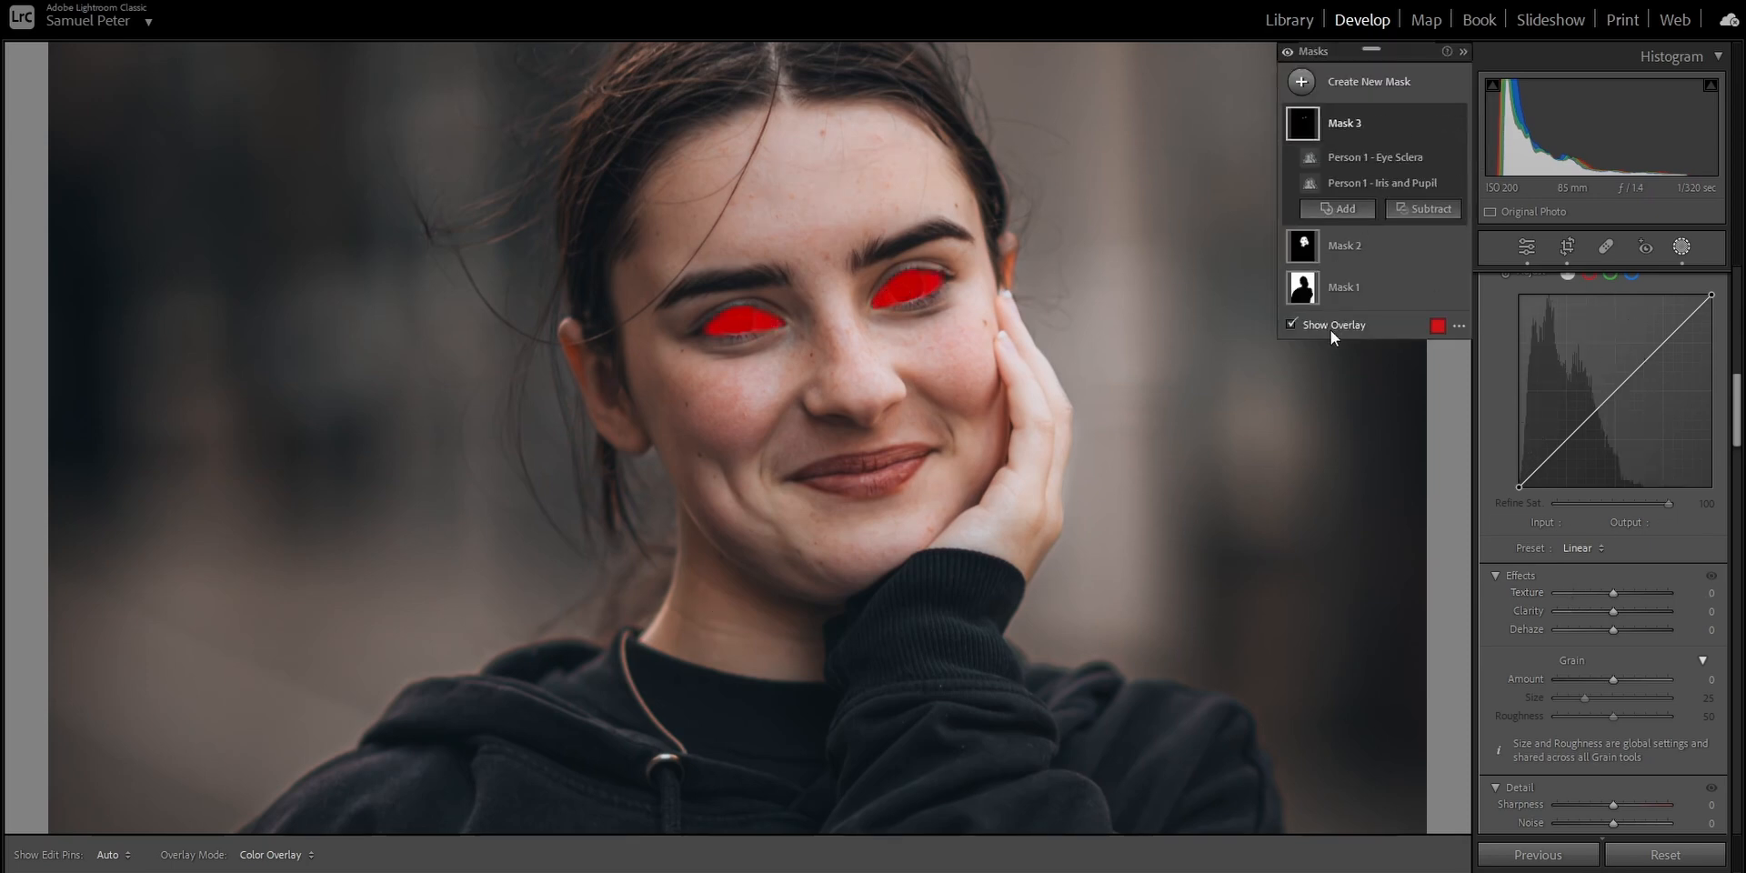
scroll(1546, 409, up, 5)
key(o)
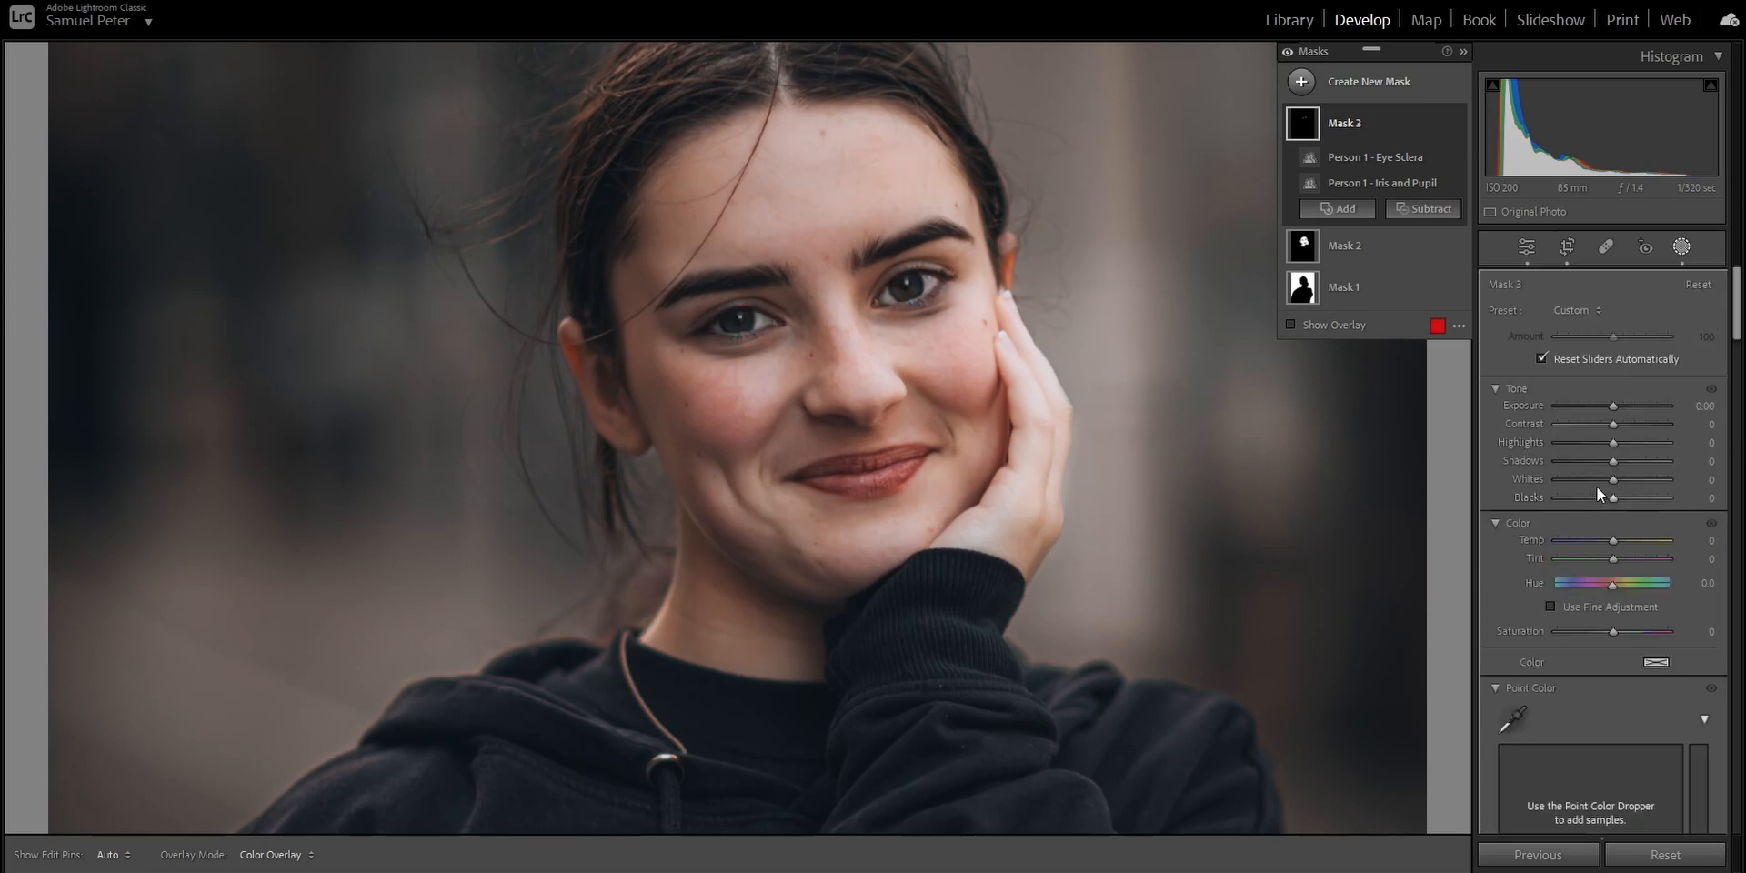
mouse_move(1614, 465)
mouse_down()
mouse_move(1672, 462)
mouse_move(1619, 480)
mouse_up()
scroll(1539, 560, down, 10)
drag(1612, 596, 1629, 593)
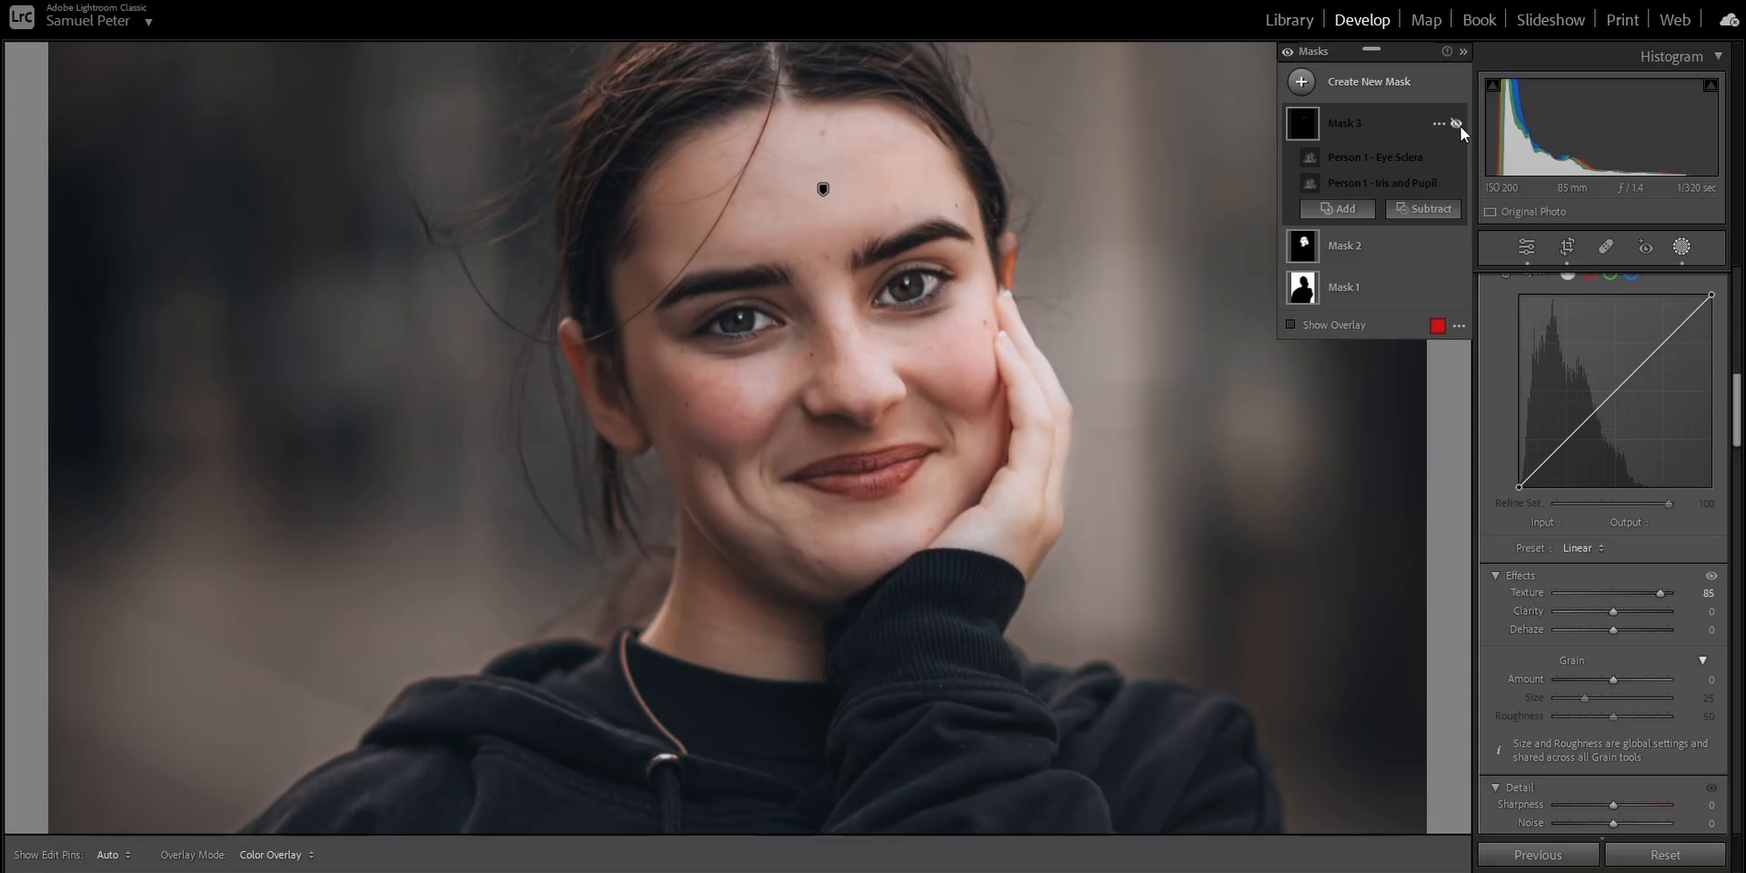
Compare the photo with the eye mask hidden and shown, and reduce the mask's Amount to 86.
click(1456, 124)
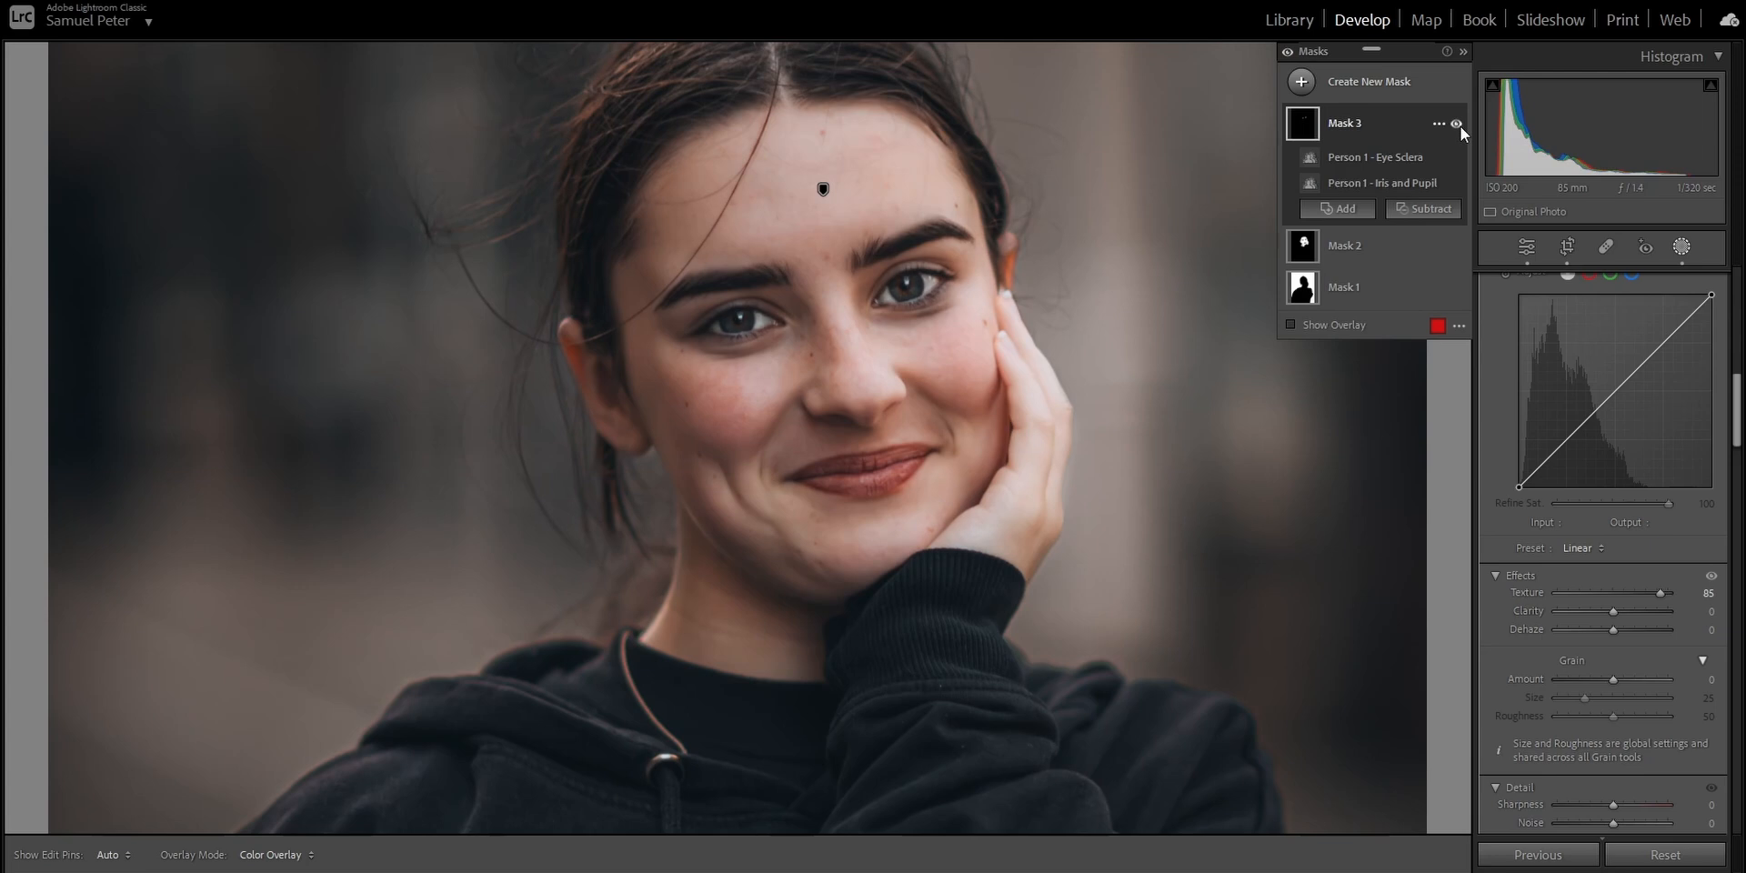
scroll(1514, 450, up, 5)
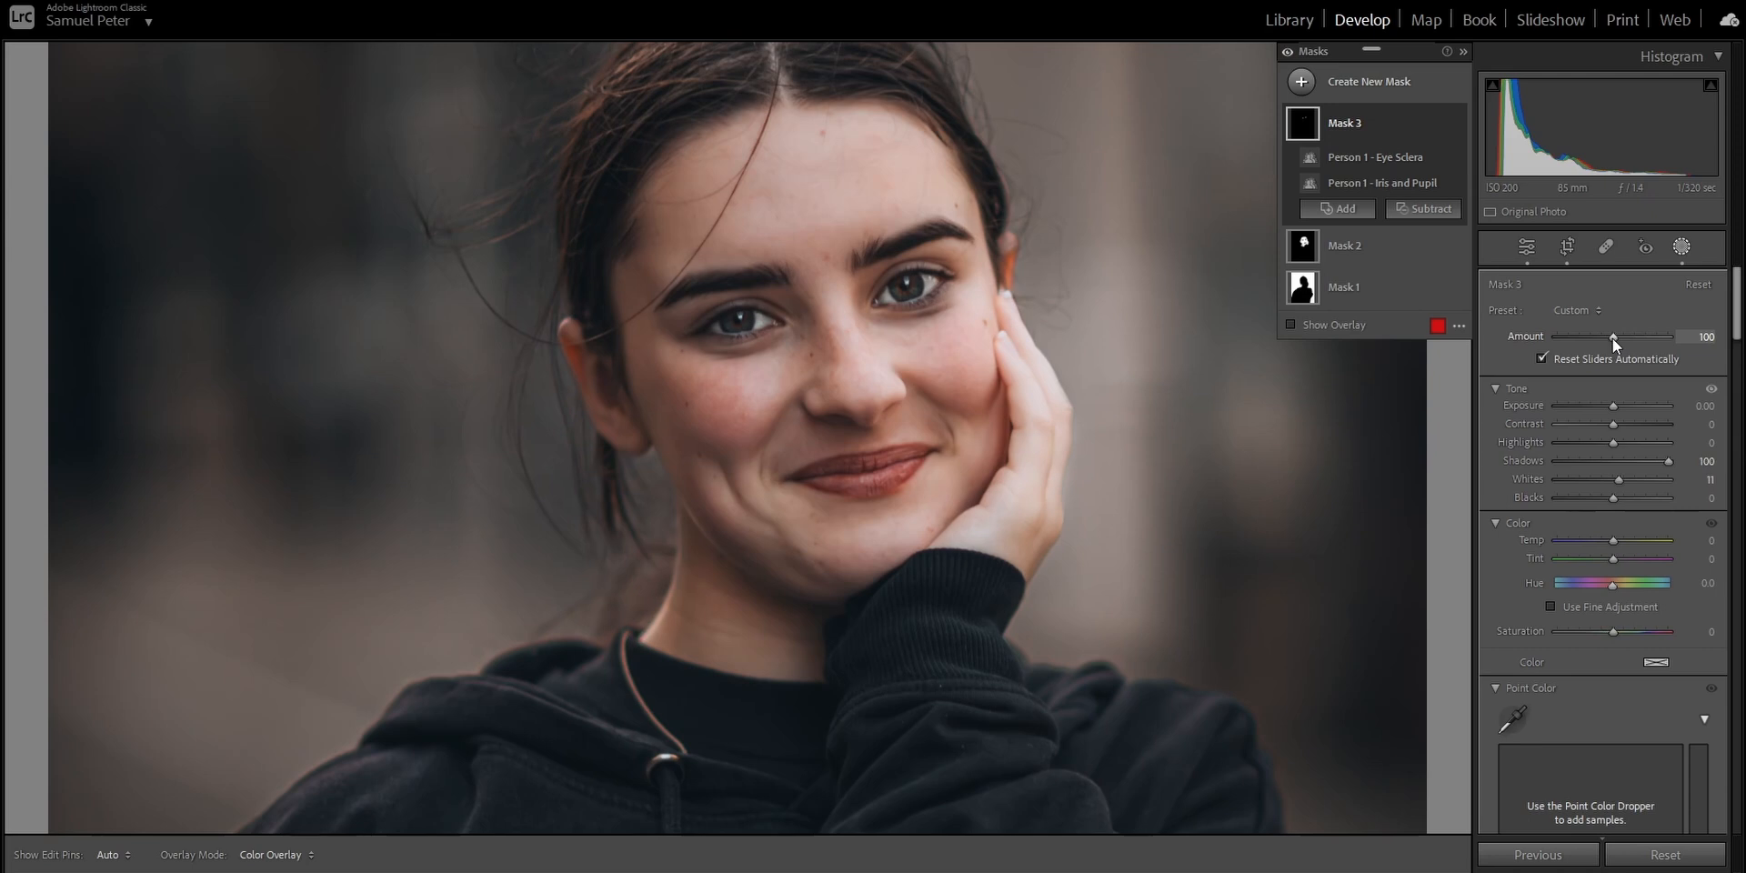
drag(1613, 338, 1603, 338)
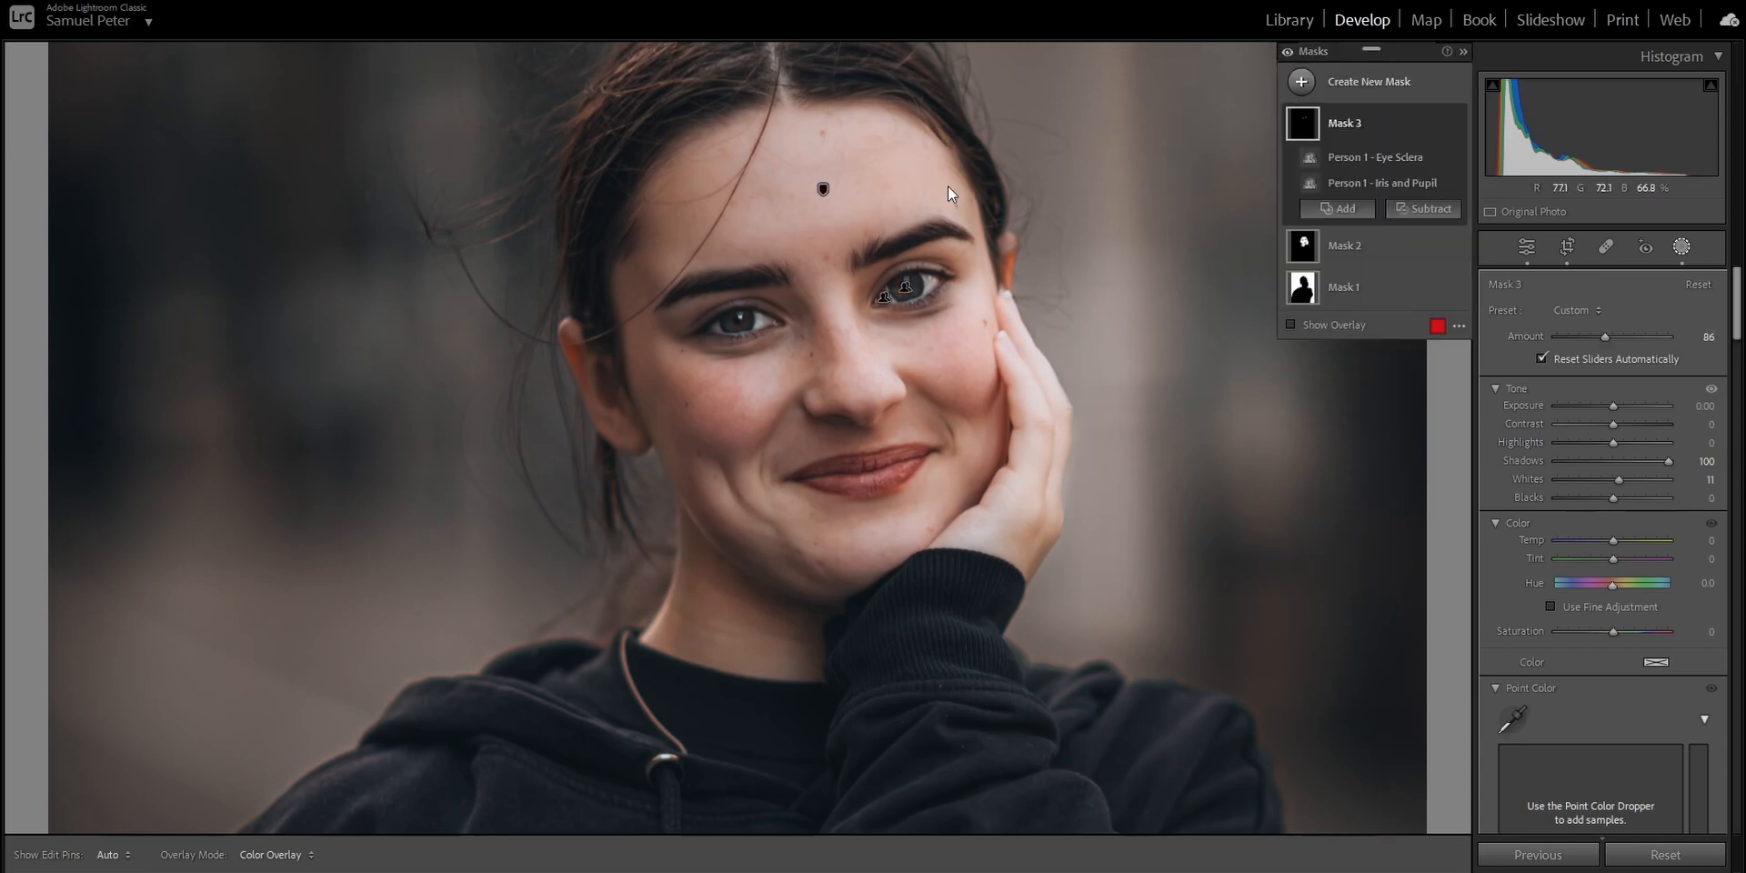
Add a large radial gradient mask with Feather 92 centred on the face and set its Exposure to 0.69.
key(z)
click(1367, 84)
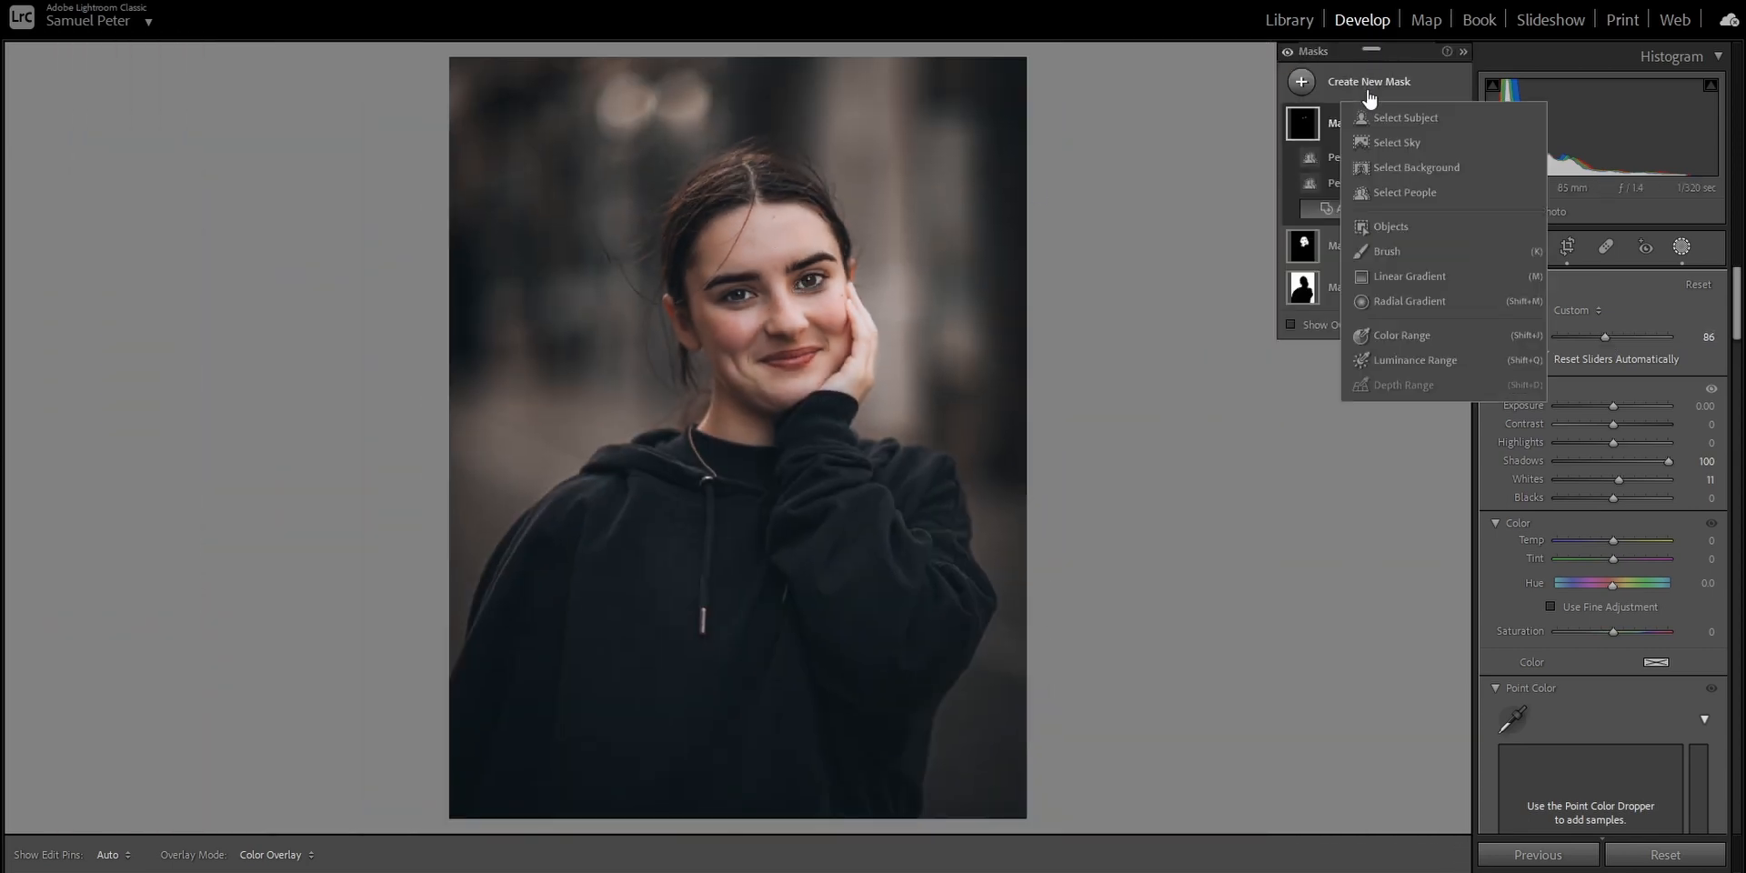
click(1397, 301)
click(789, 273)
drag(767, 288, 1015, 511)
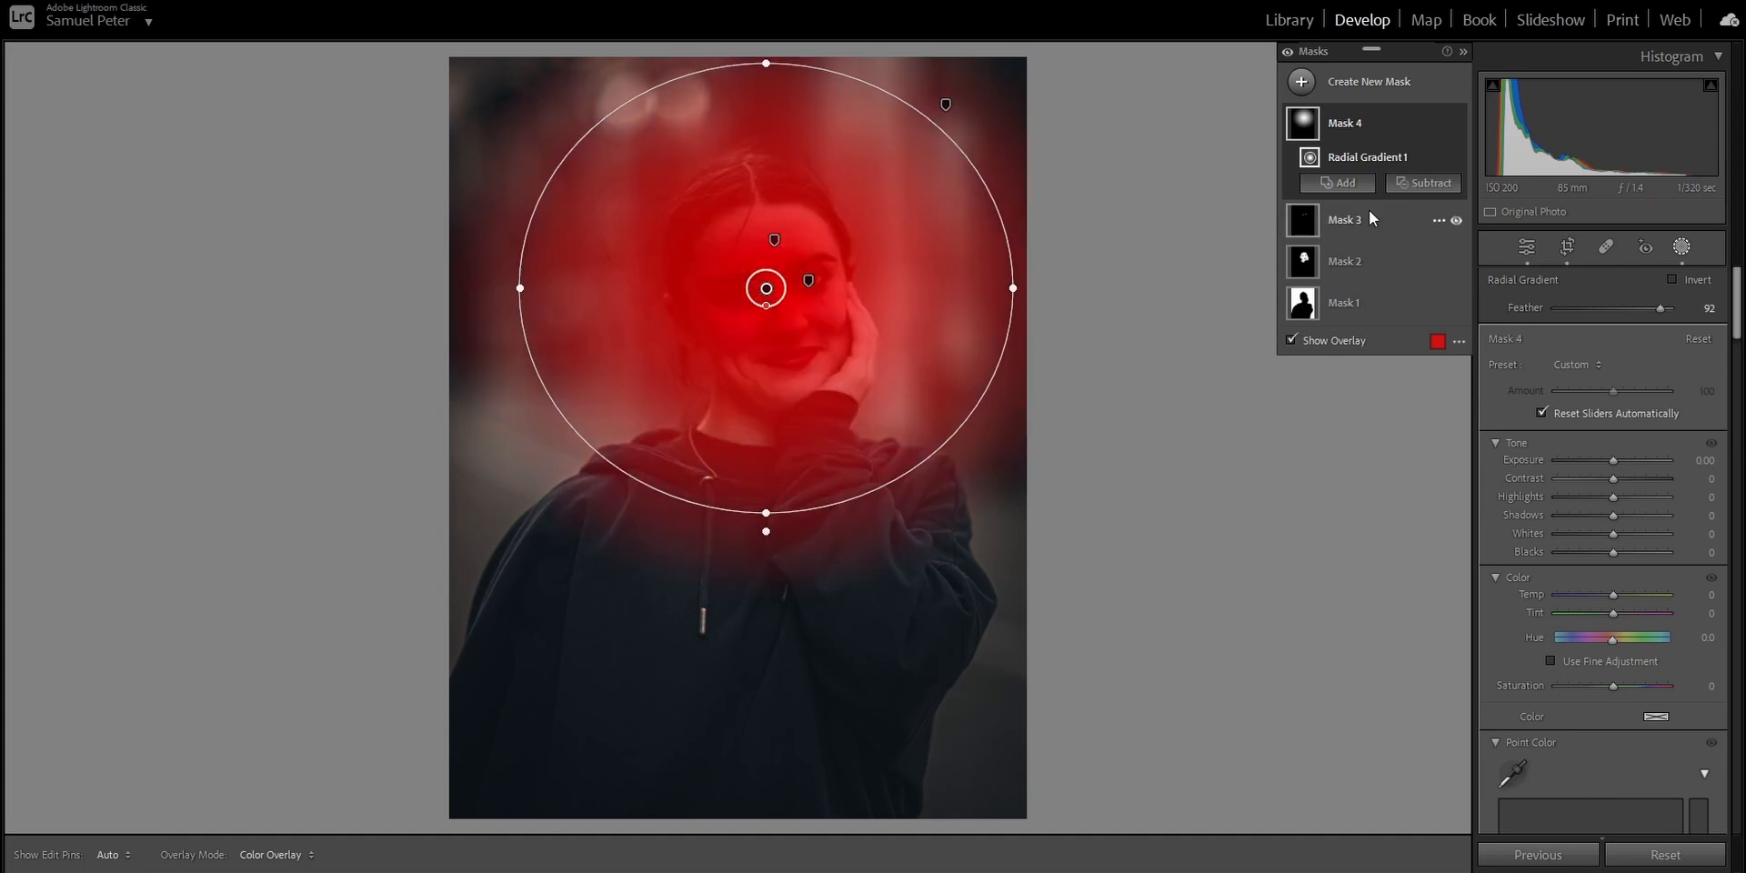
drag(1612, 461, 1622, 463)
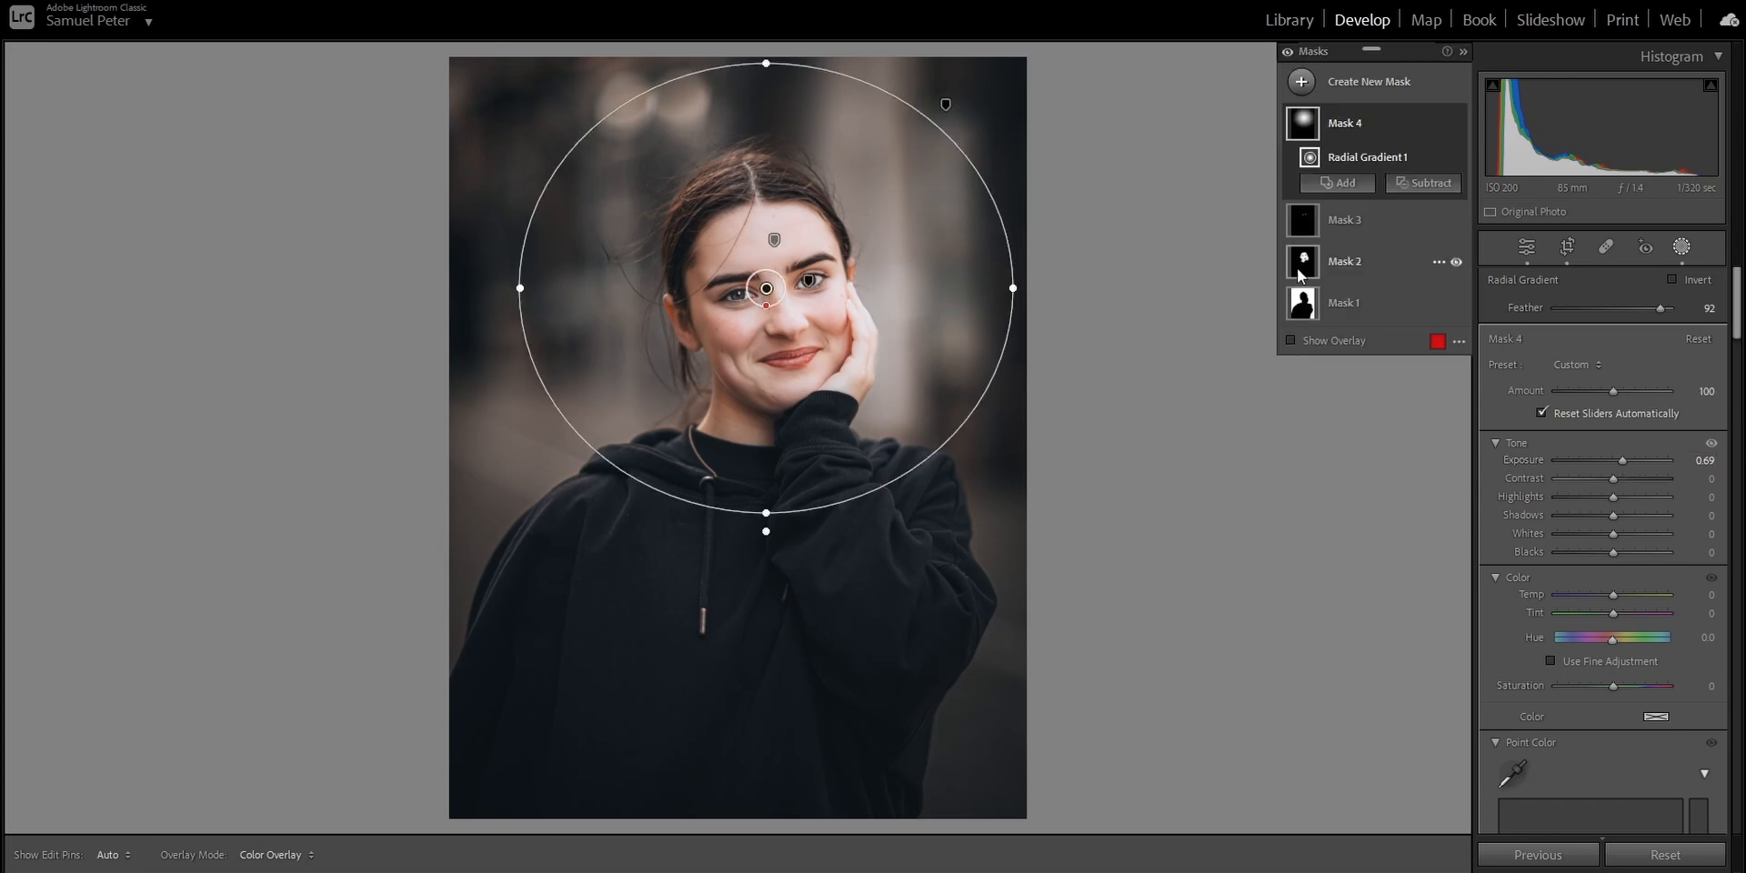
Tone down the eye mask to Shadows 65, Whites 2 and Amount 78, and preview the photo without the masks.
mouse_move(1355, 155)
click(1366, 229)
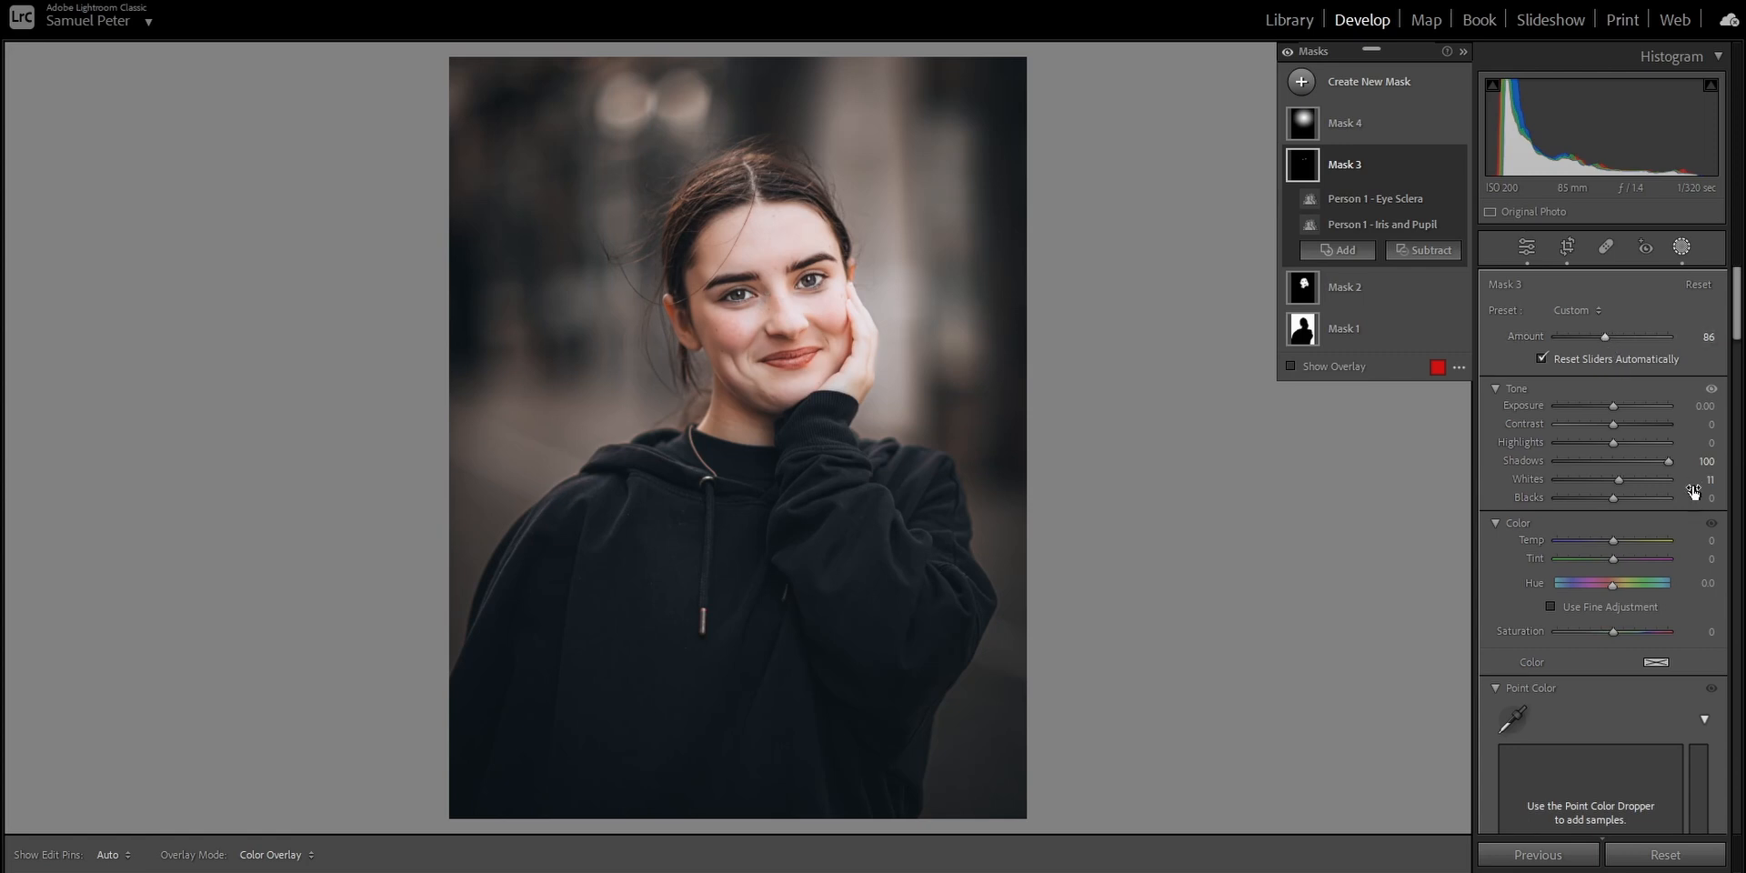
drag(1667, 466, 1615, 485)
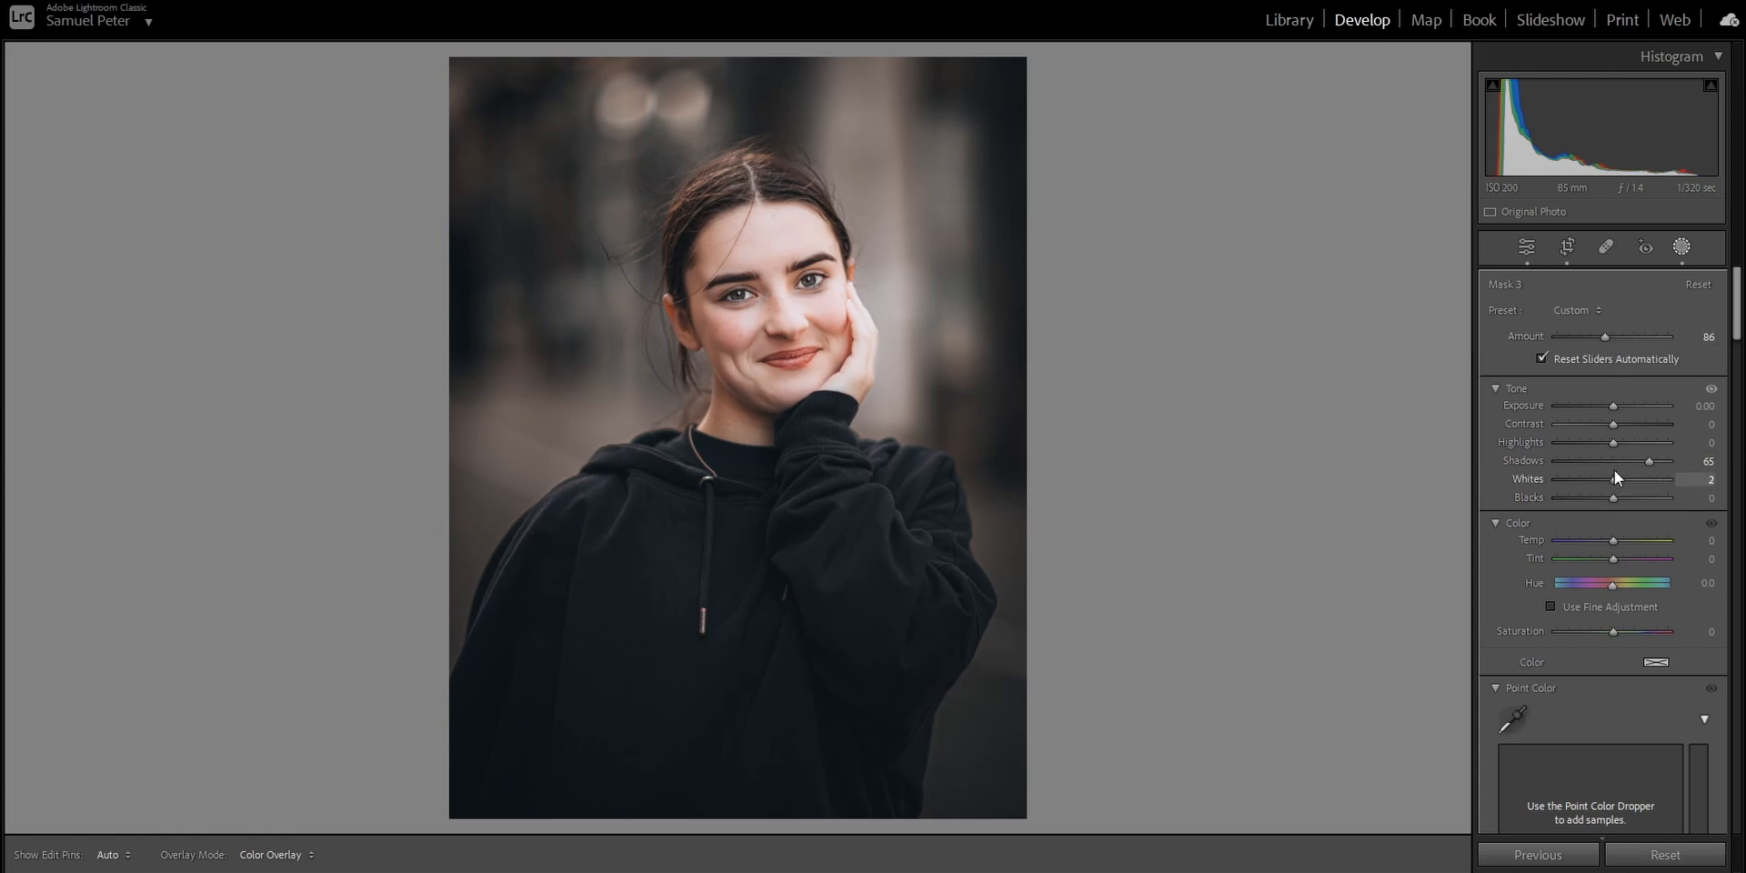
drag(1605, 336, 1601, 338)
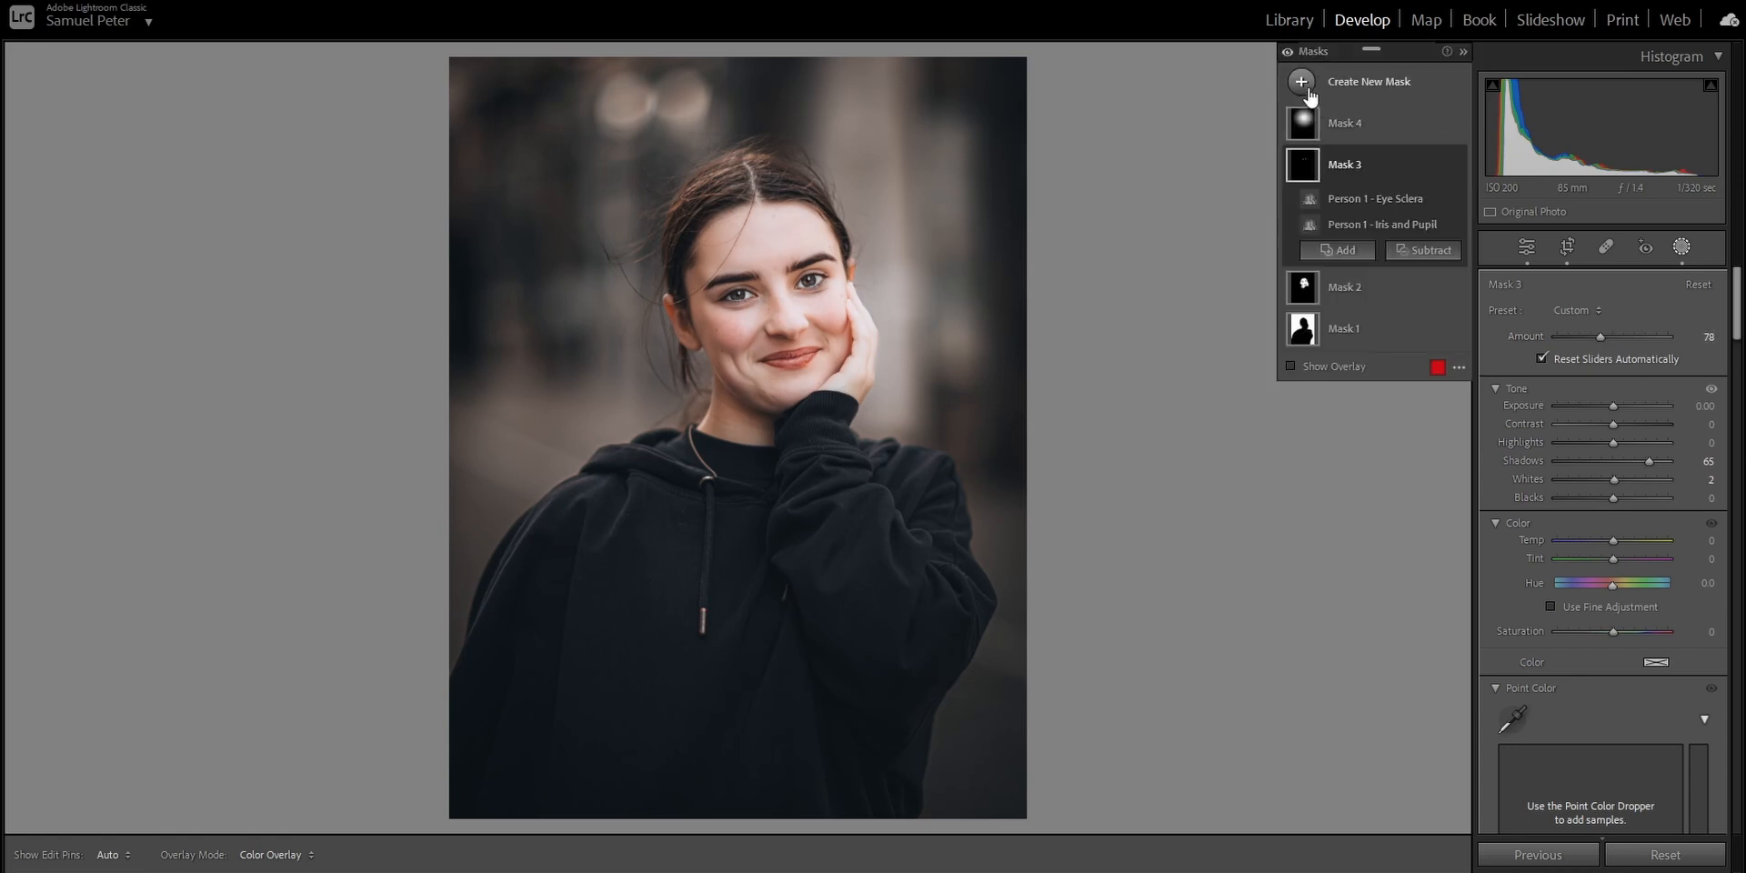
click(1286, 52)
Duplicate and invert the radial gradient mask around the face, and set the inverted mask's Exposure to −0.30.
click(1359, 140)
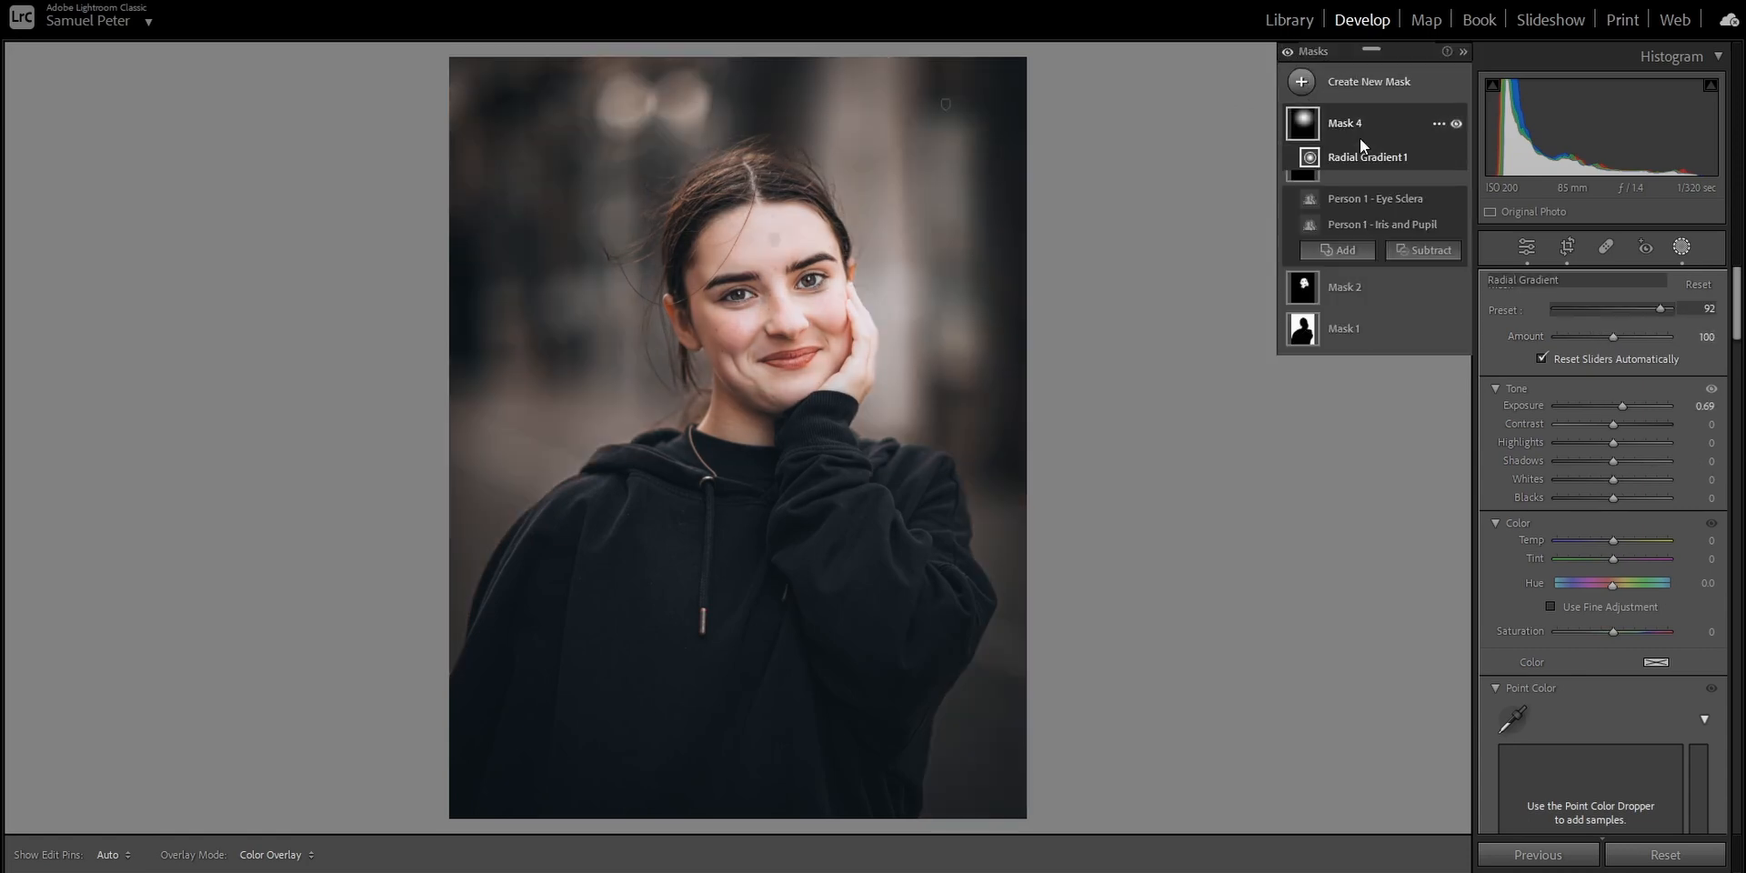
click(1438, 124)
click(1489, 178)
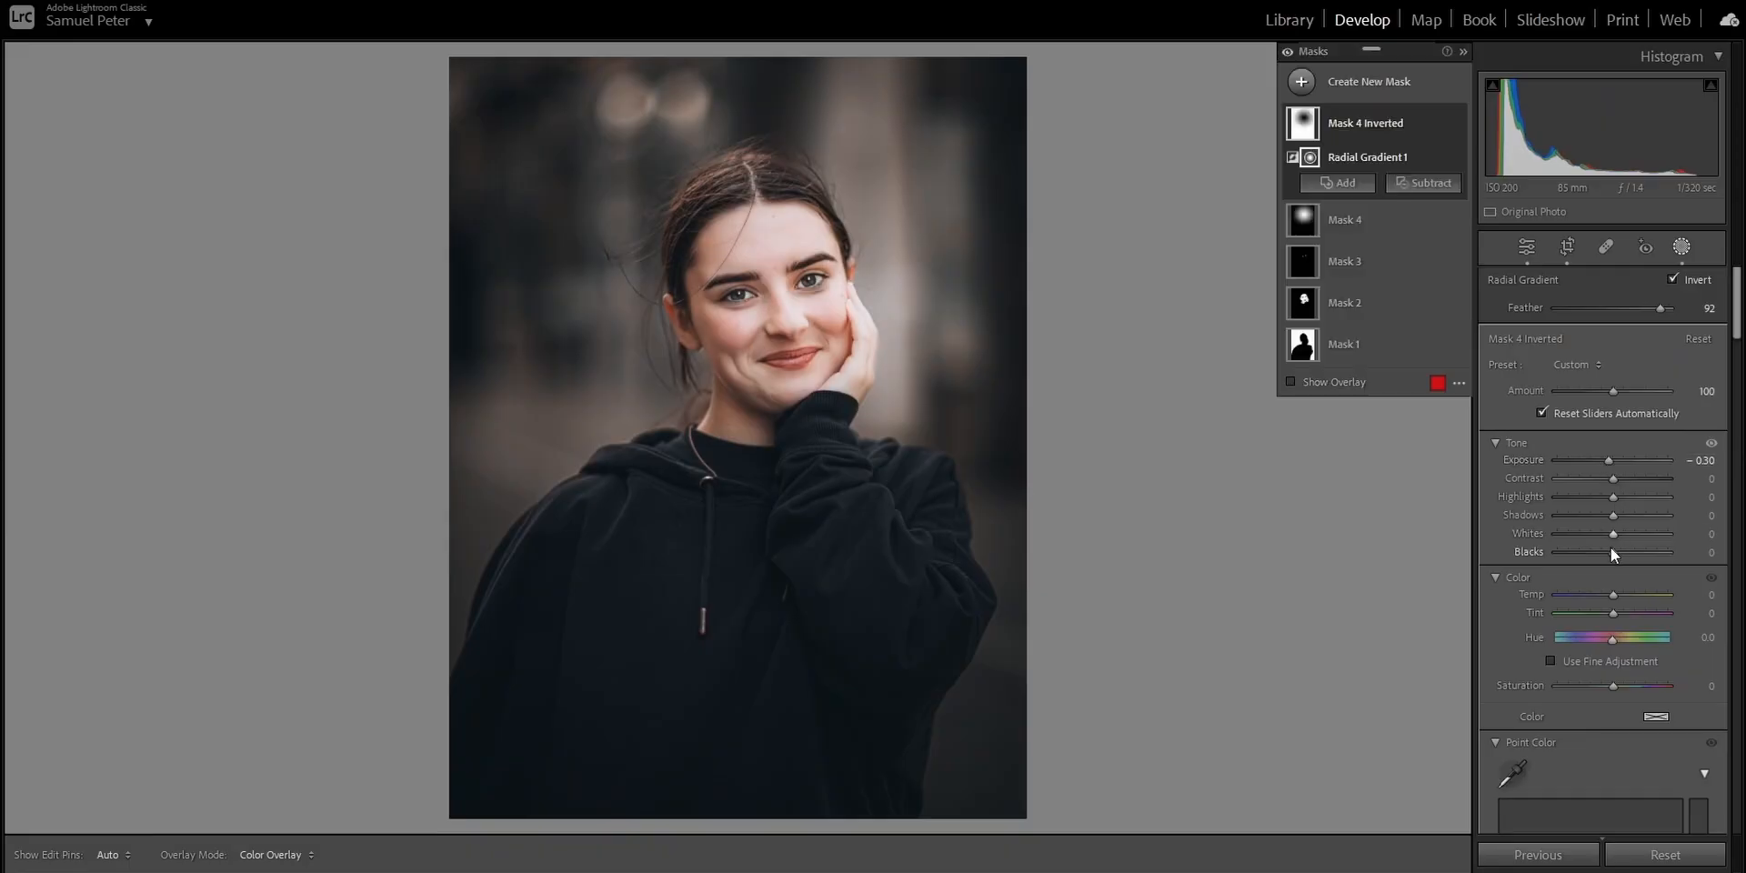
Set the inverted radial mask's Blacks to −6 and compare the photo with all masks hidden and shown.
drag(1611, 553, 1608, 553)
click(1288, 52)
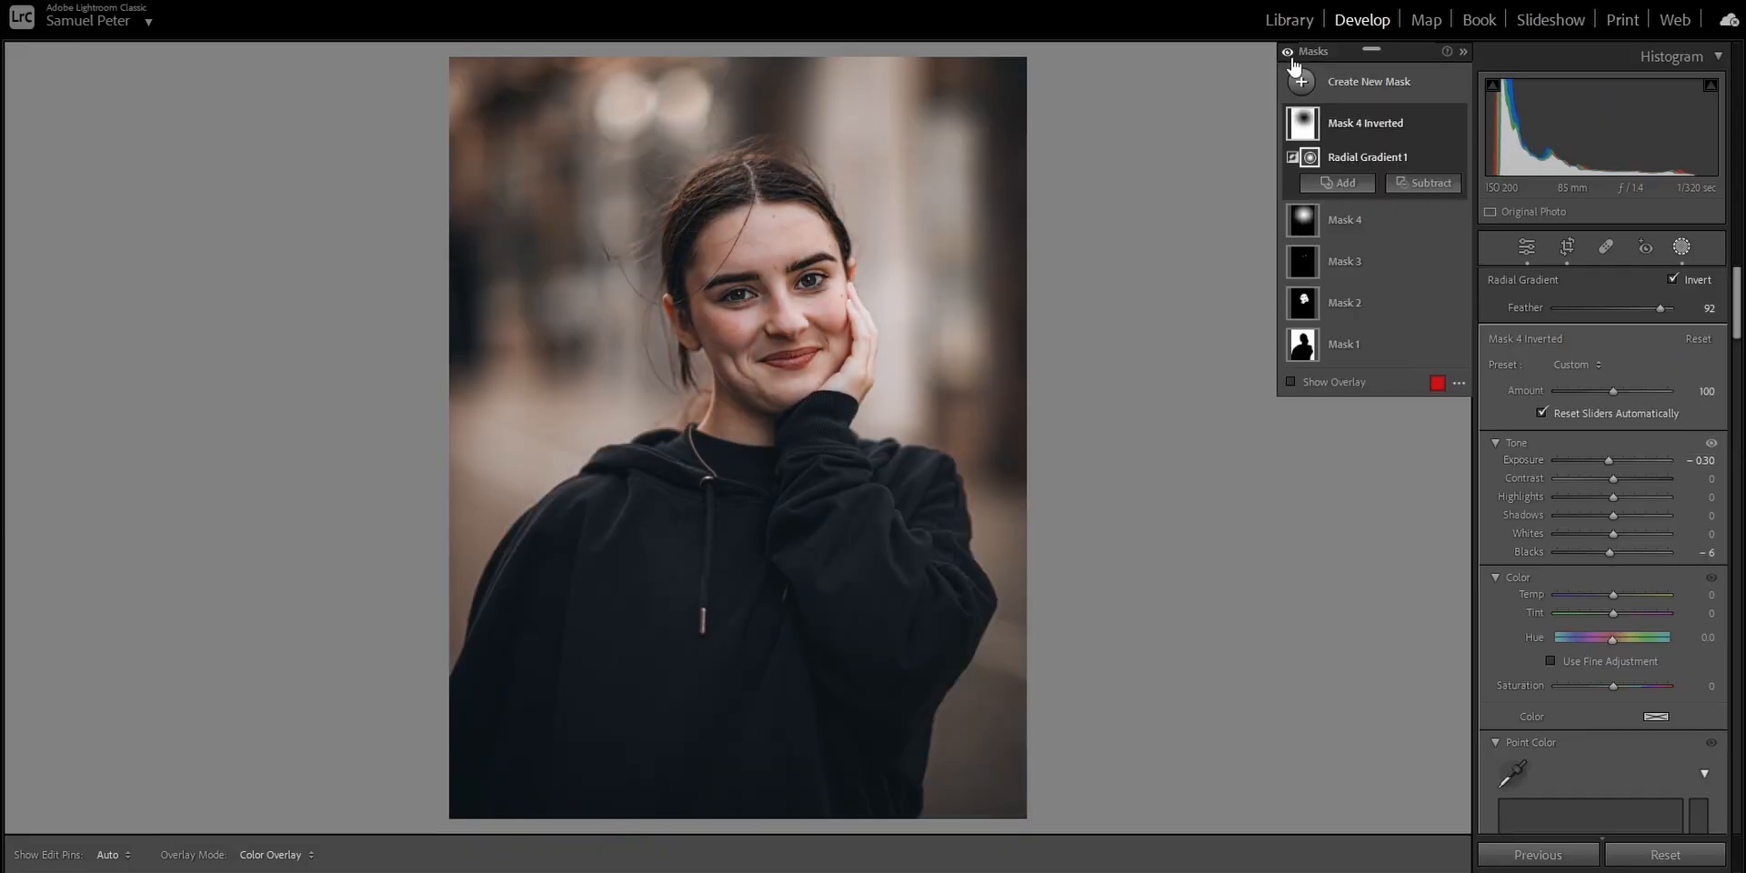
click(1290, 55)
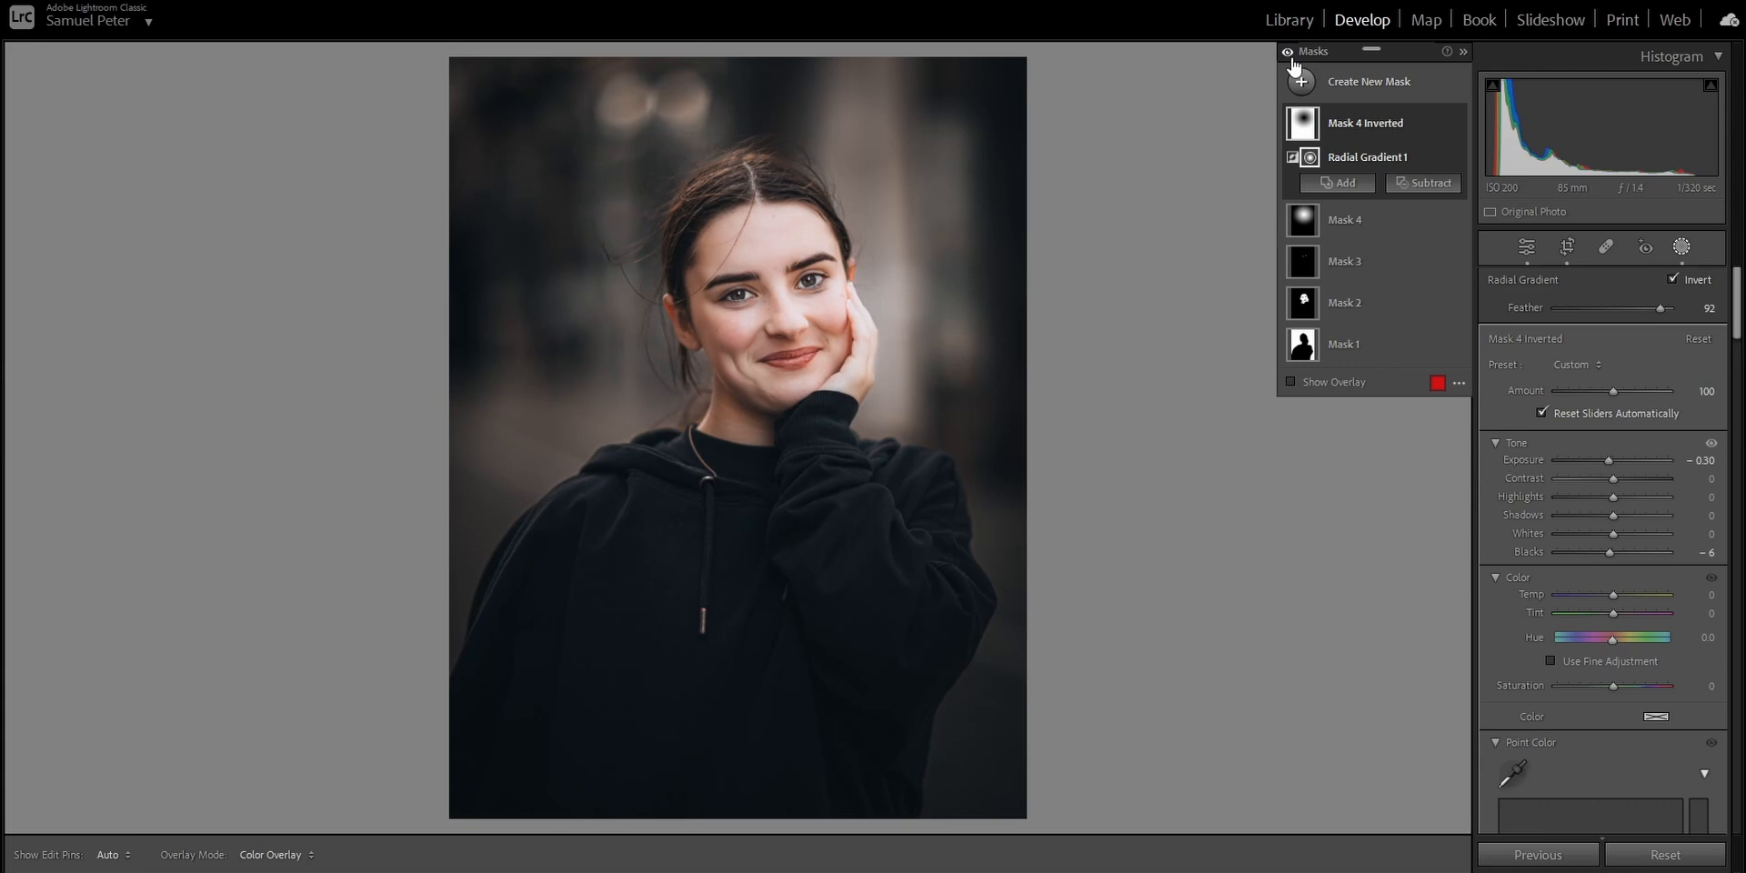
In the global Basic adjustments, set Whites to −100, Highlights to −93 and the white balance Temp to 8500.
click(1515, 253)
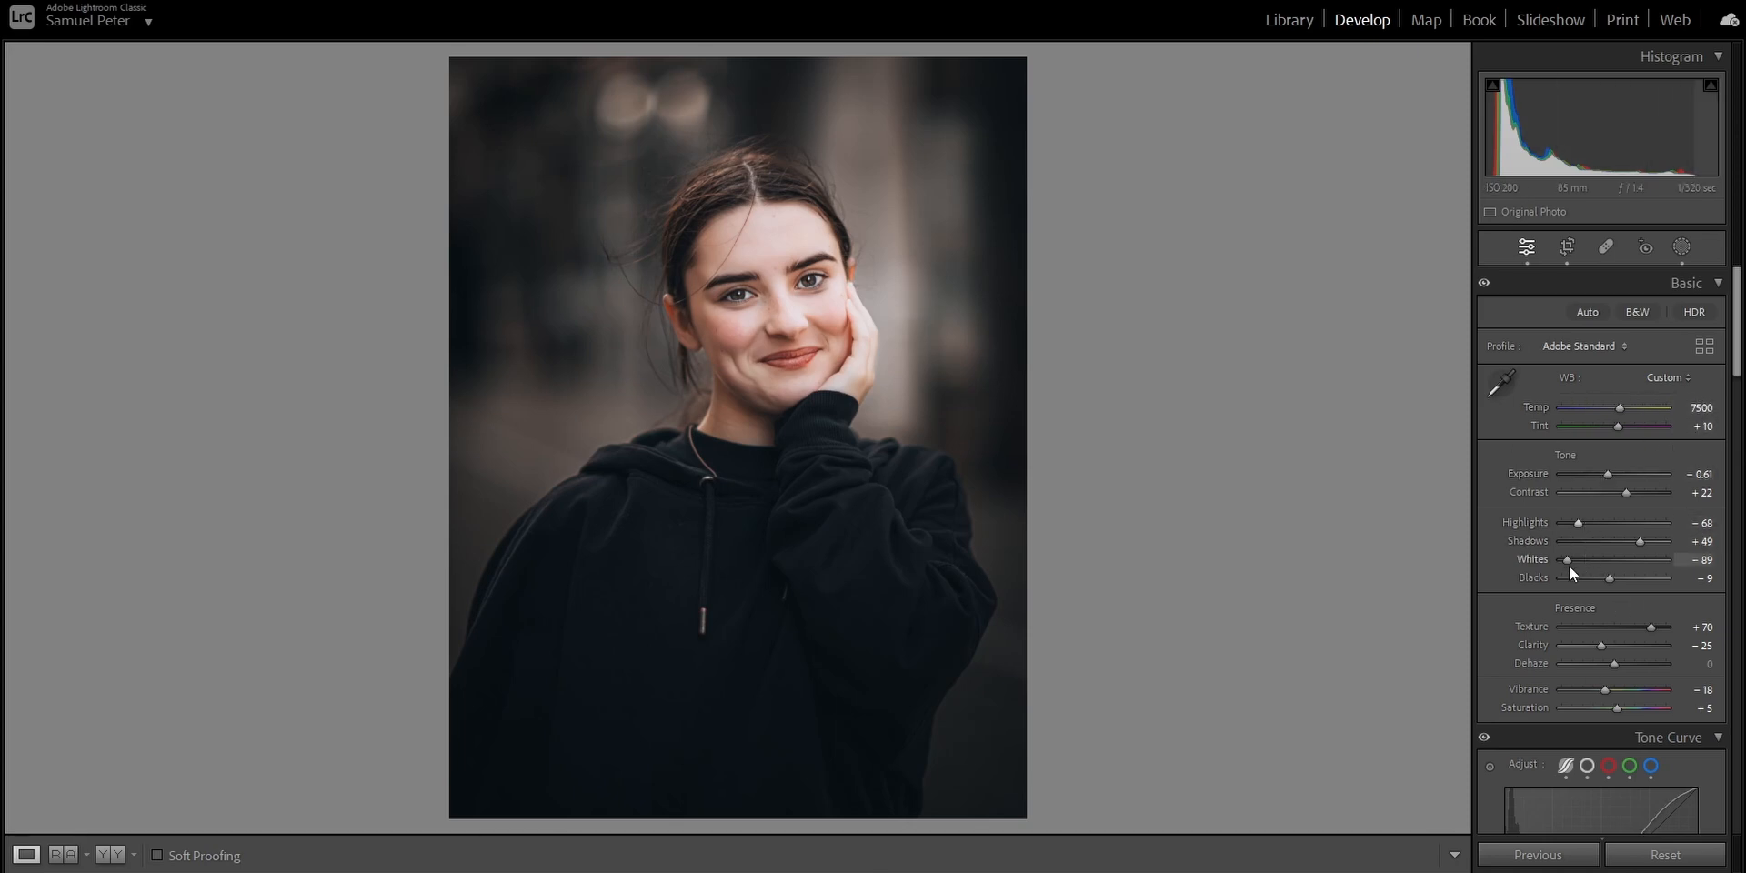
drag(1568, 560, 1498, 569)
drag(1578, 524, 1564, 524)
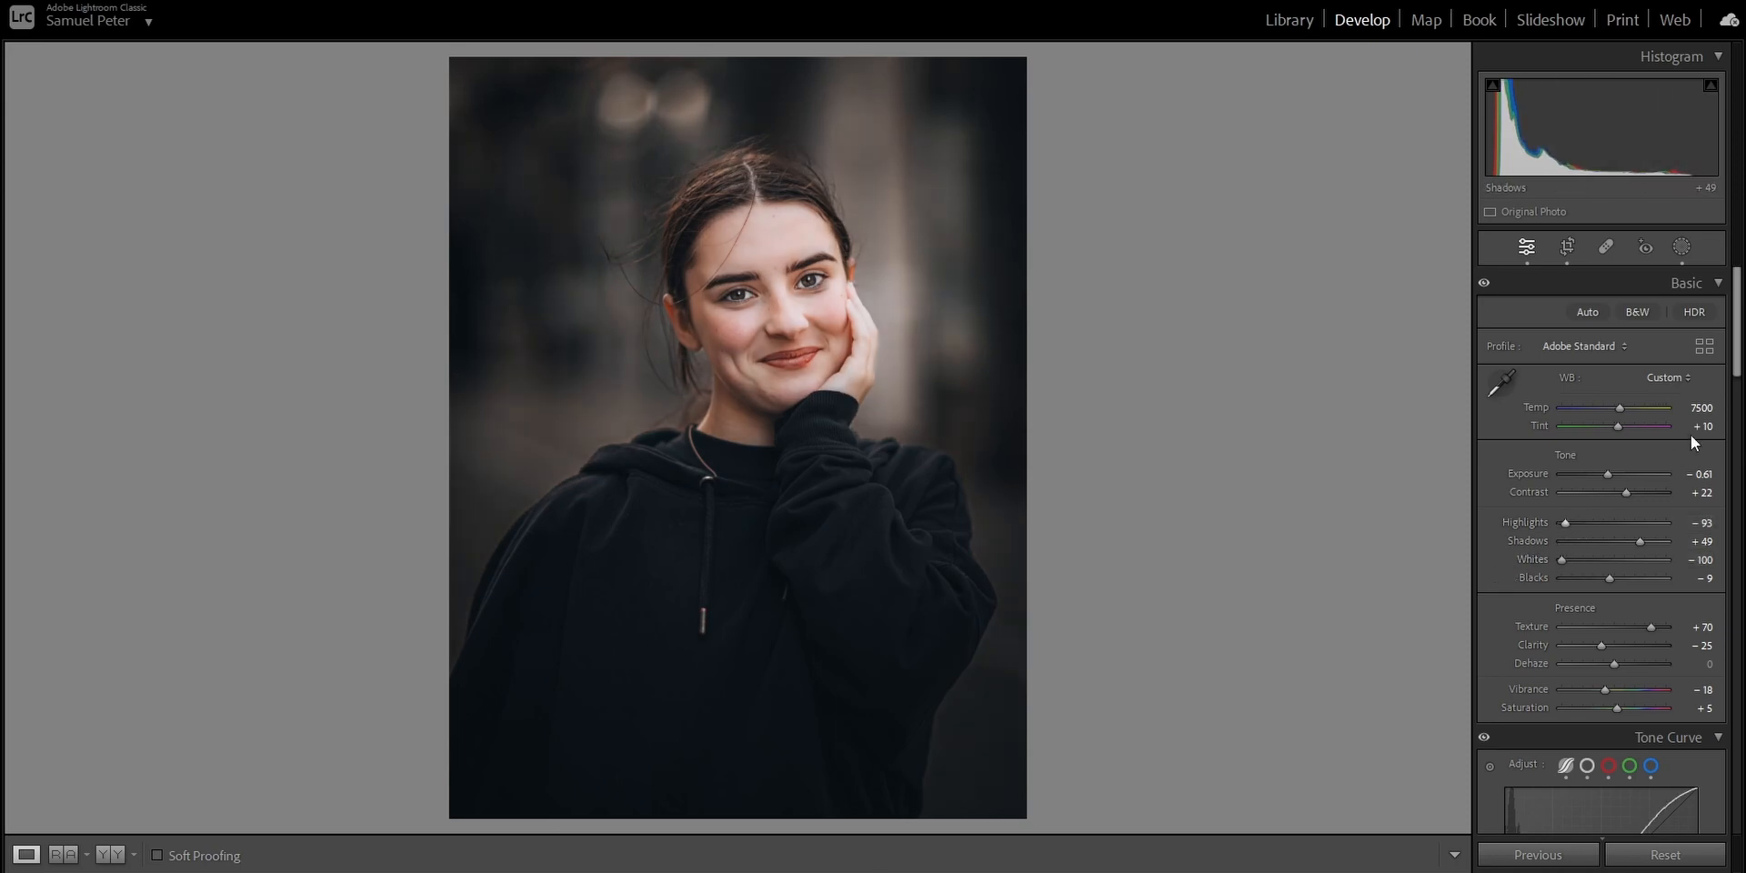
click(1699, 410)
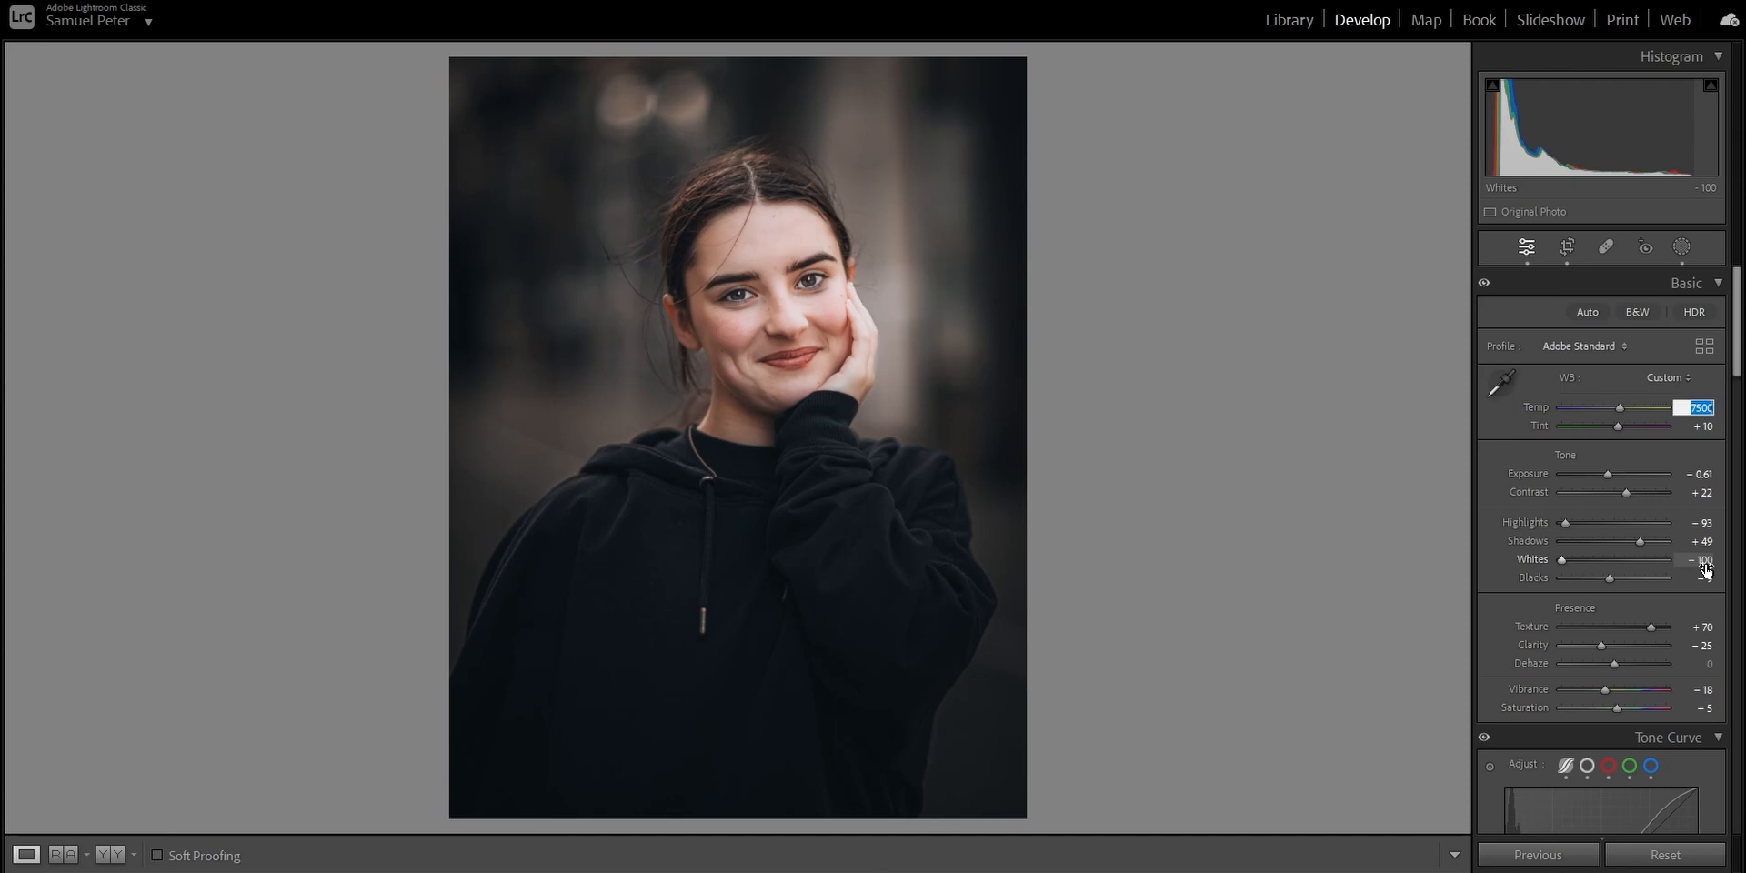
key(Return)
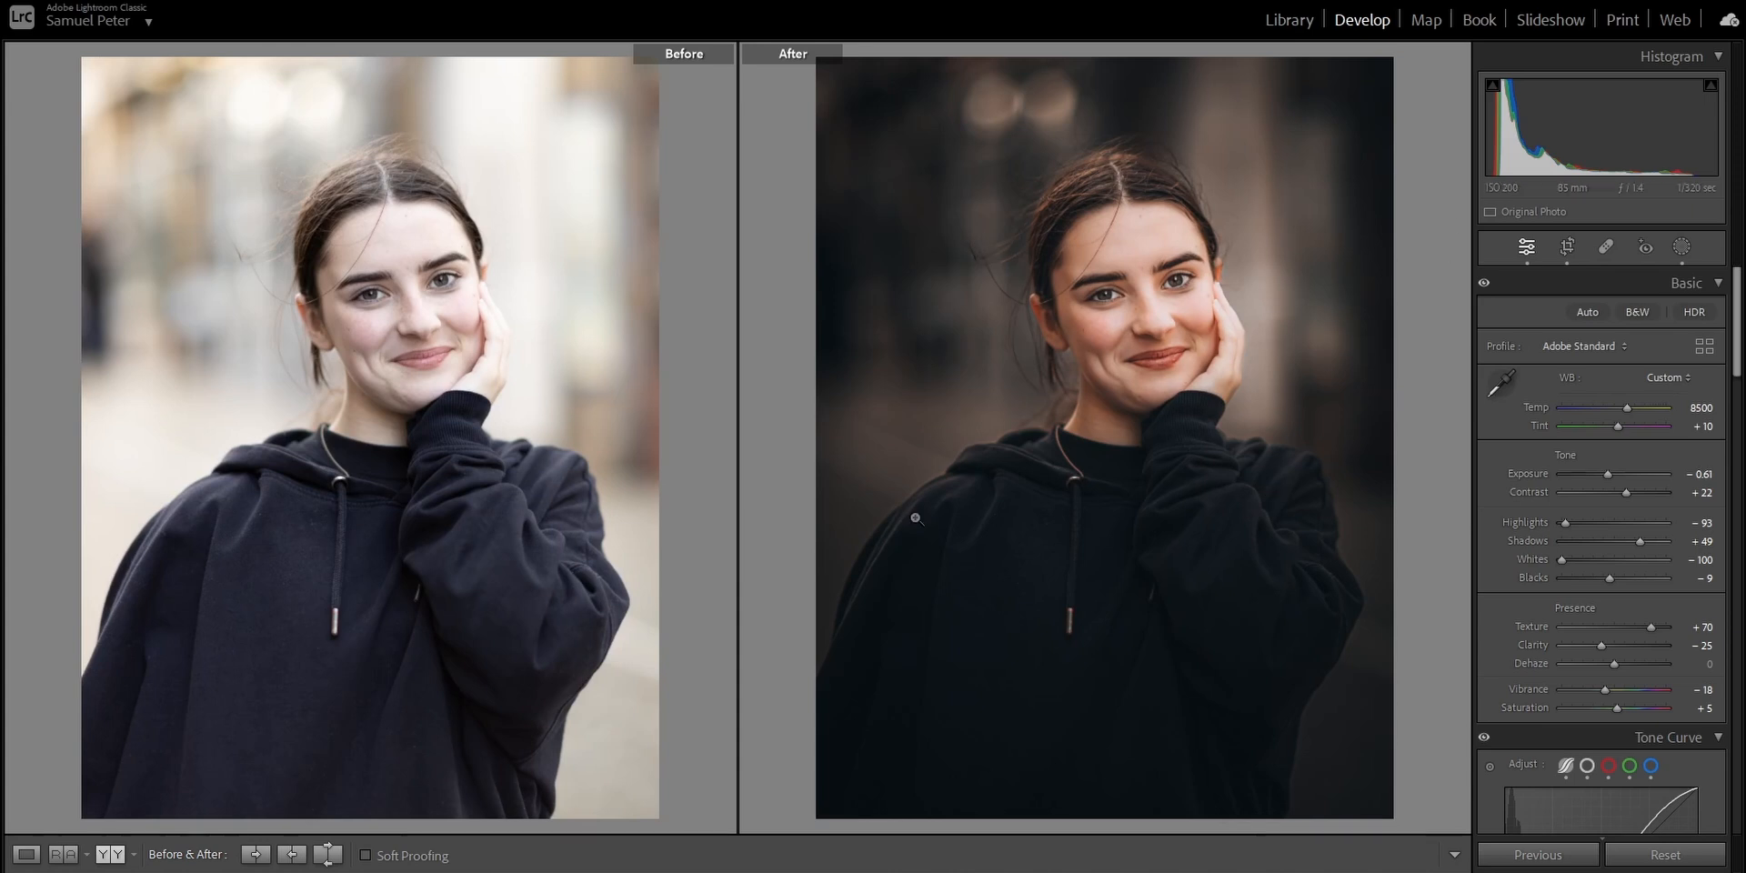
Compare the face close up in the side-by-side before and after view, and return to the whole photo.
click(376, 337)
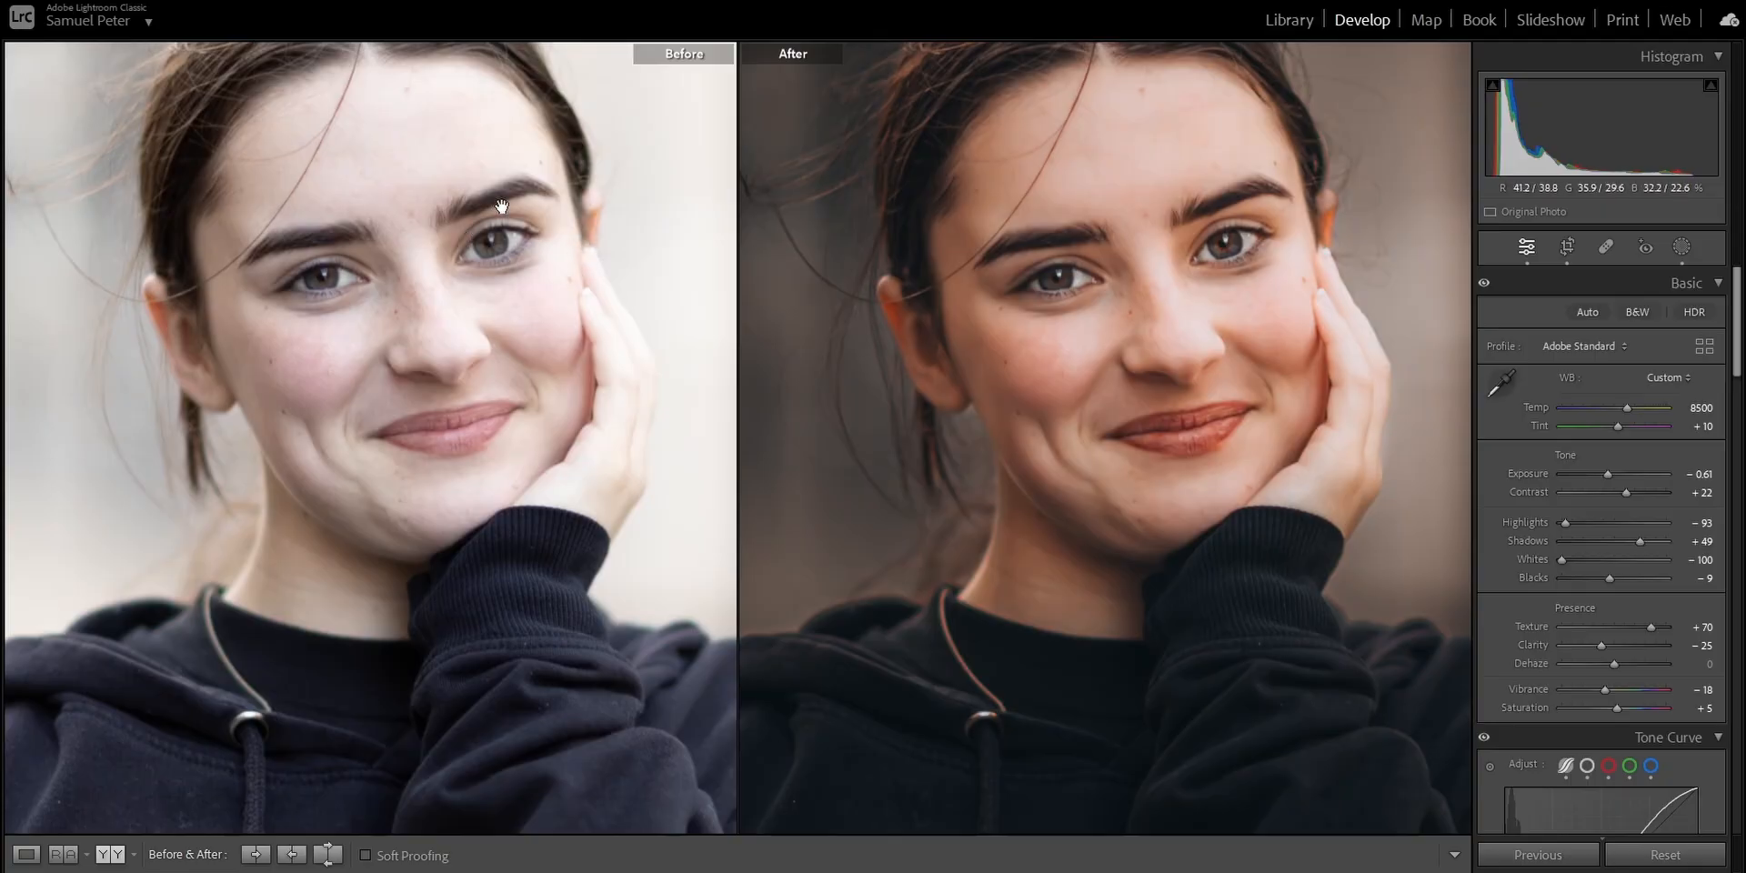
drag(506, 199, 470, 229)
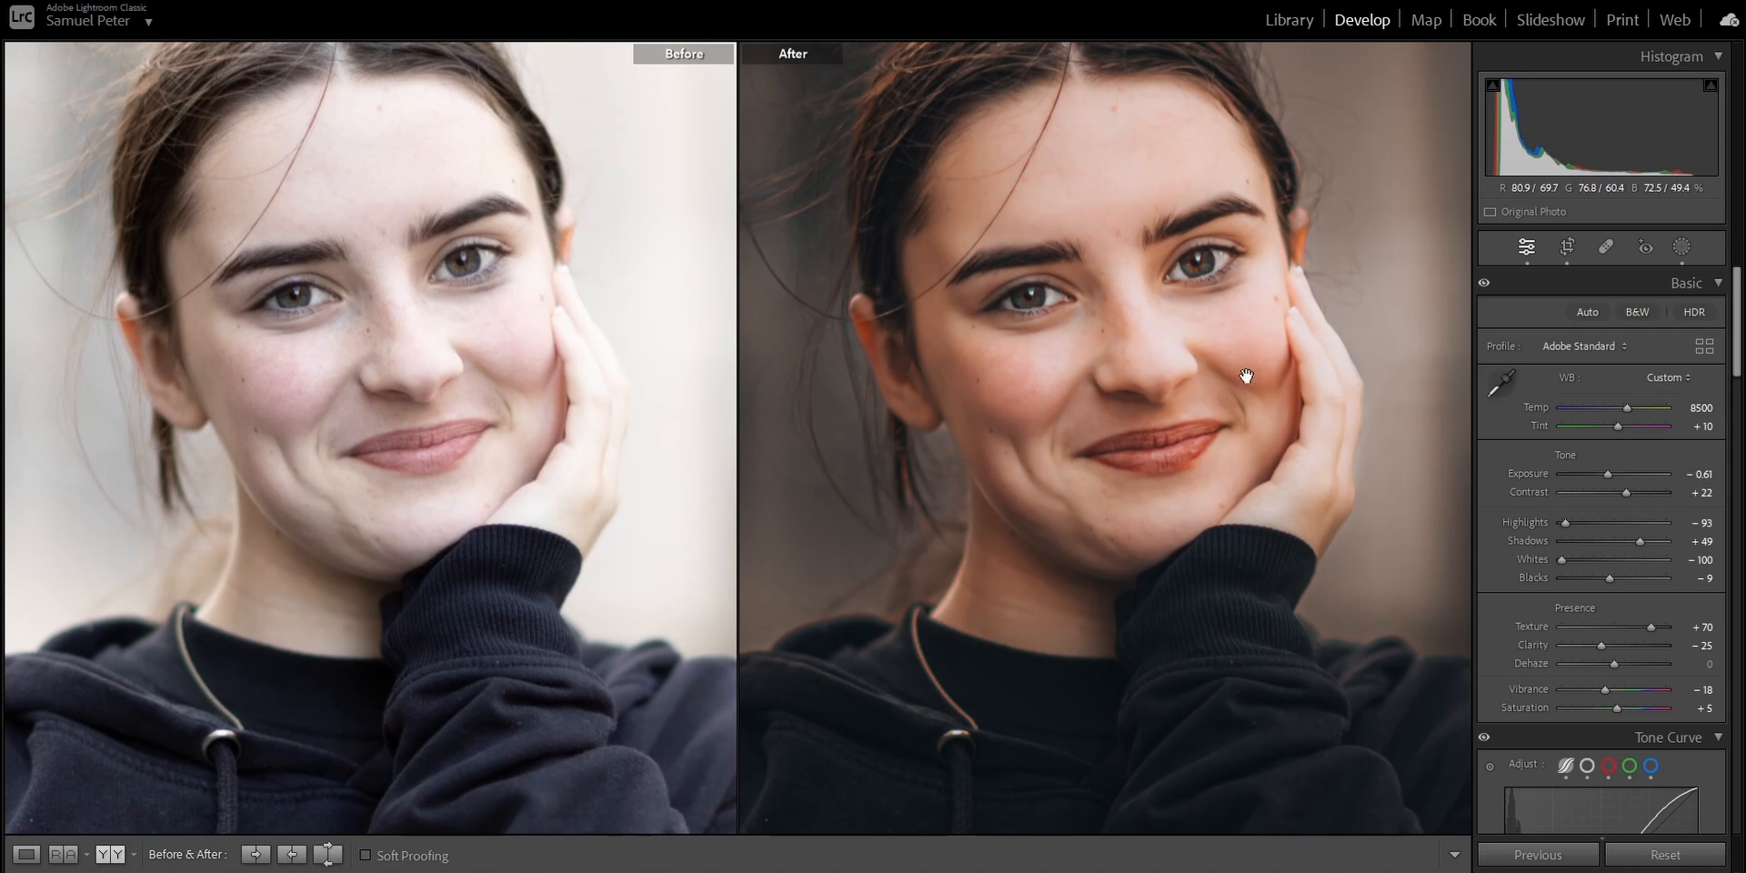
click(605, 406)
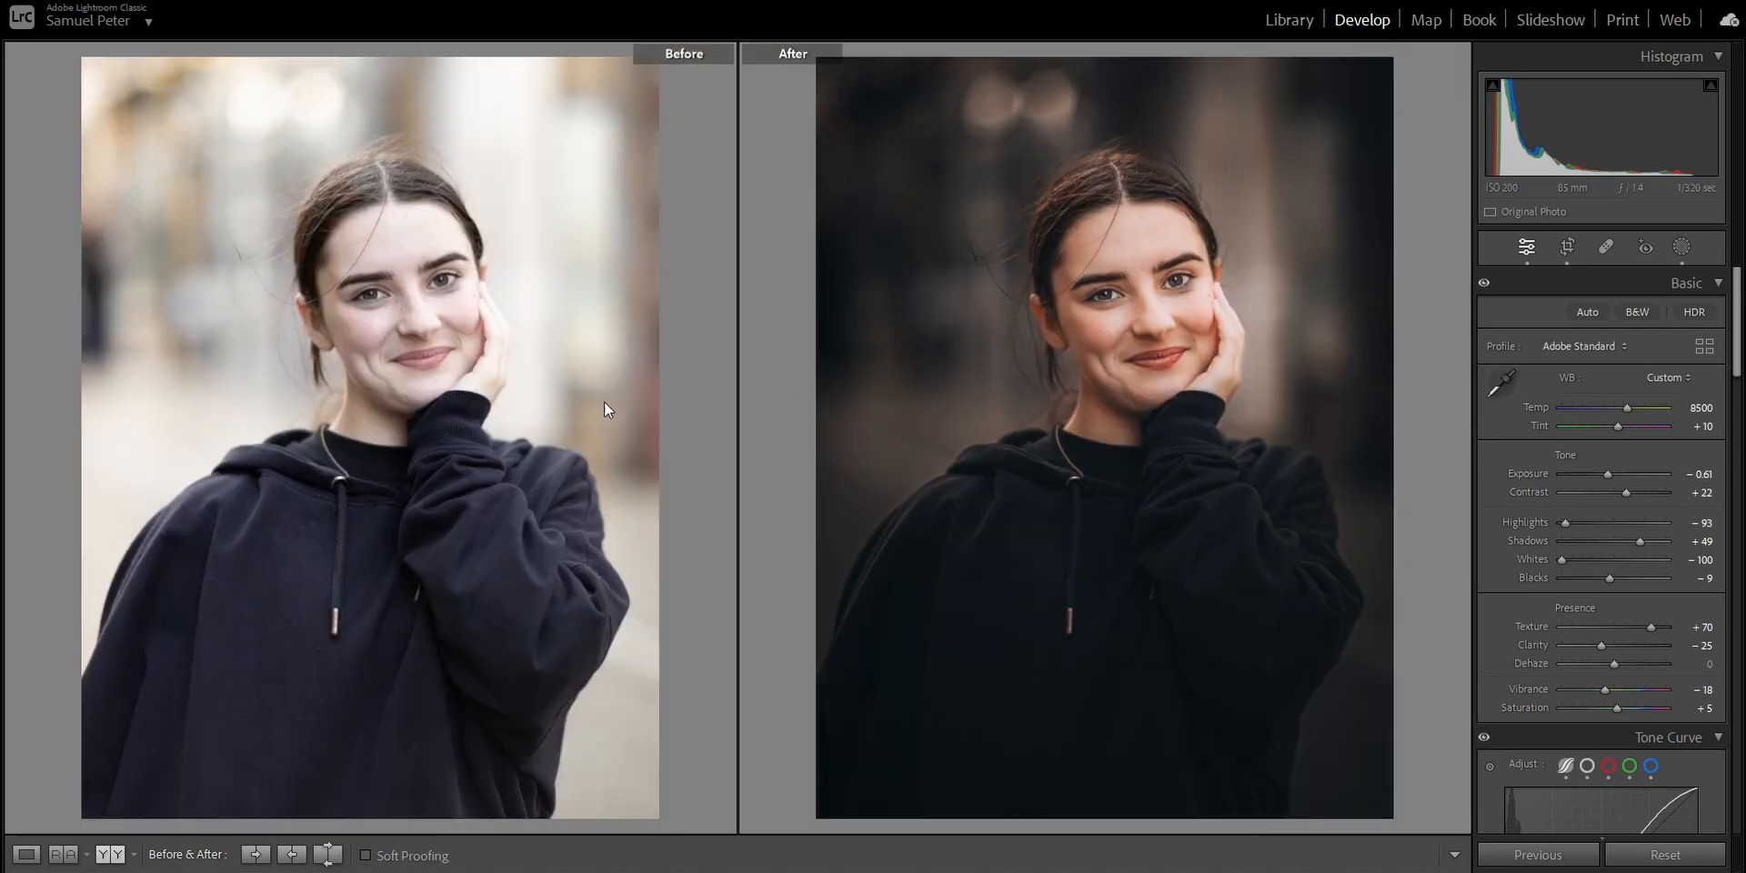